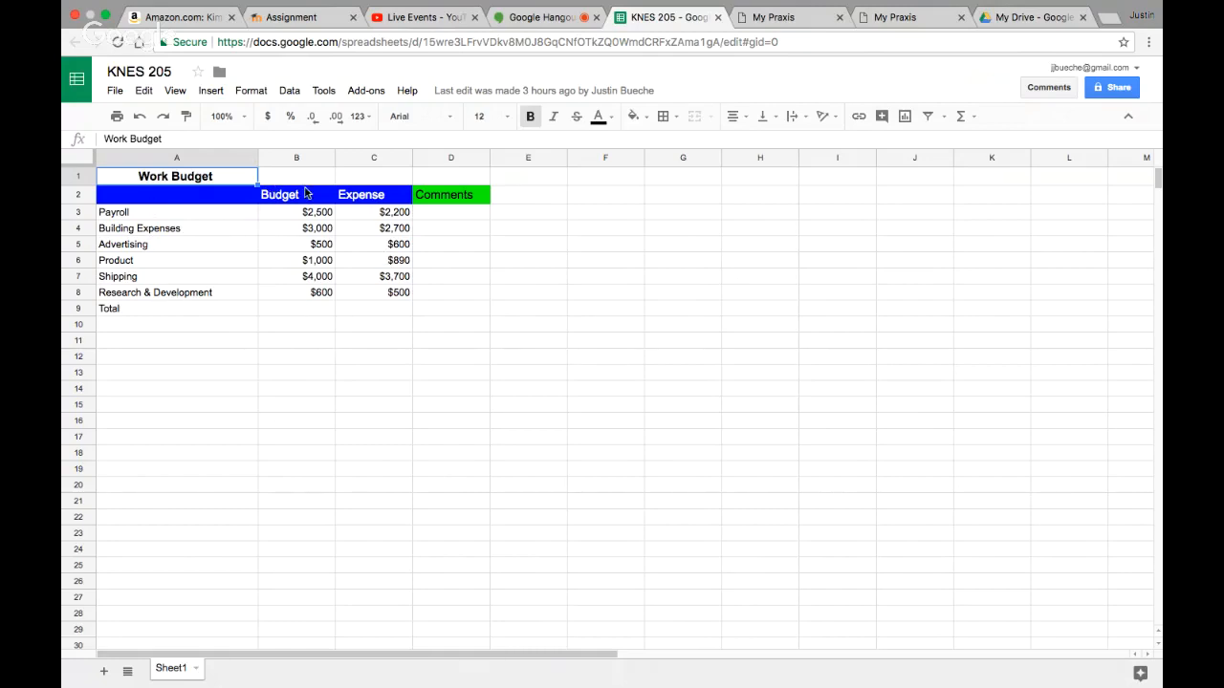
Enter a SUM formula in B9 that totals the Budget amounts in B3:B8.
{"action": "left_click", "coordinate": [296, 307]}
{"action": "double_click", "coordinate": [296, 309]}
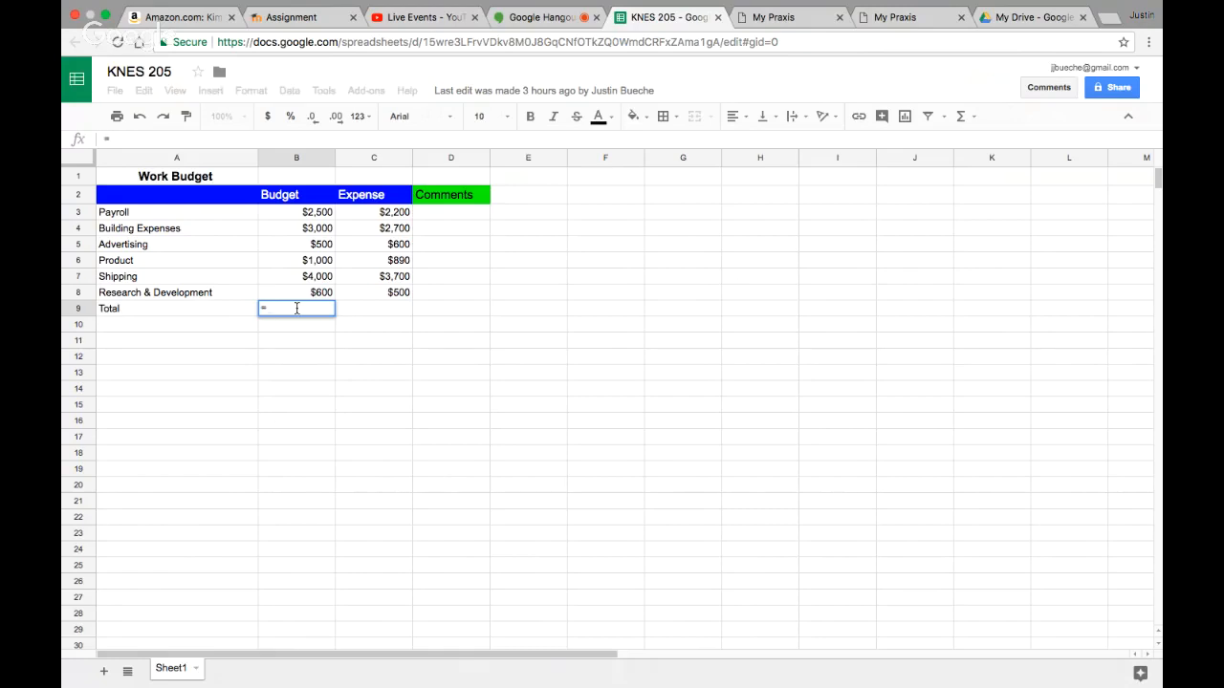
{"action": "type", "text": "f"}
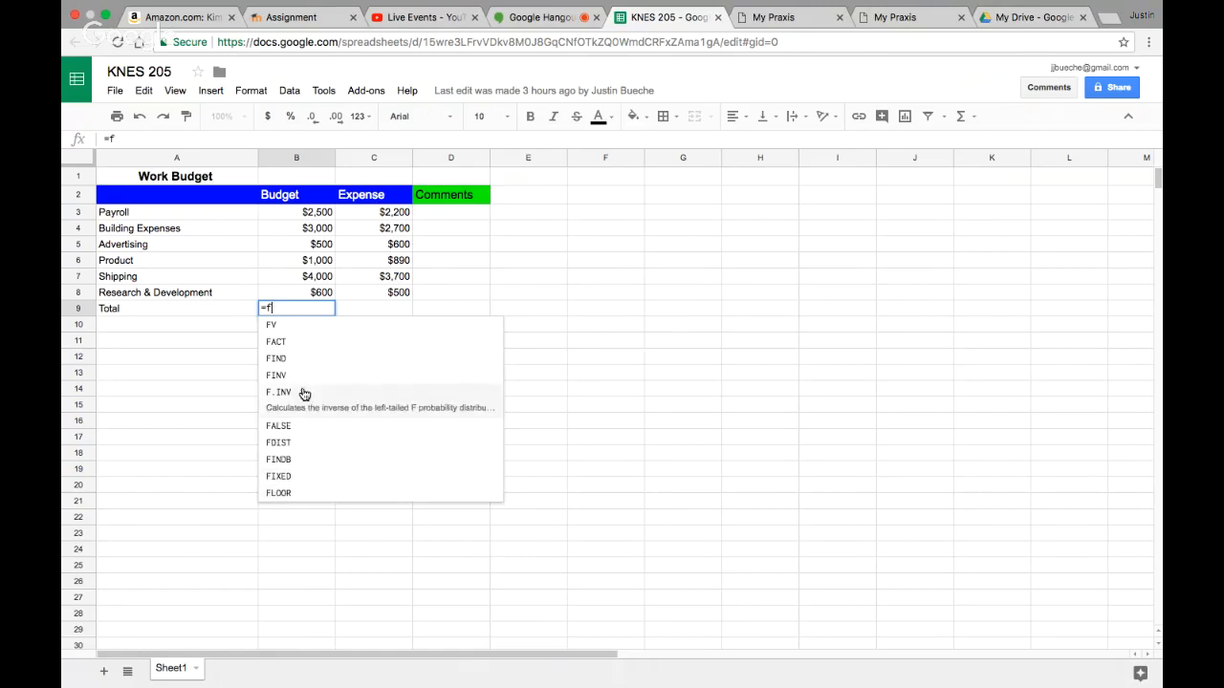
{"action": "key", "text": "BackSpace"}
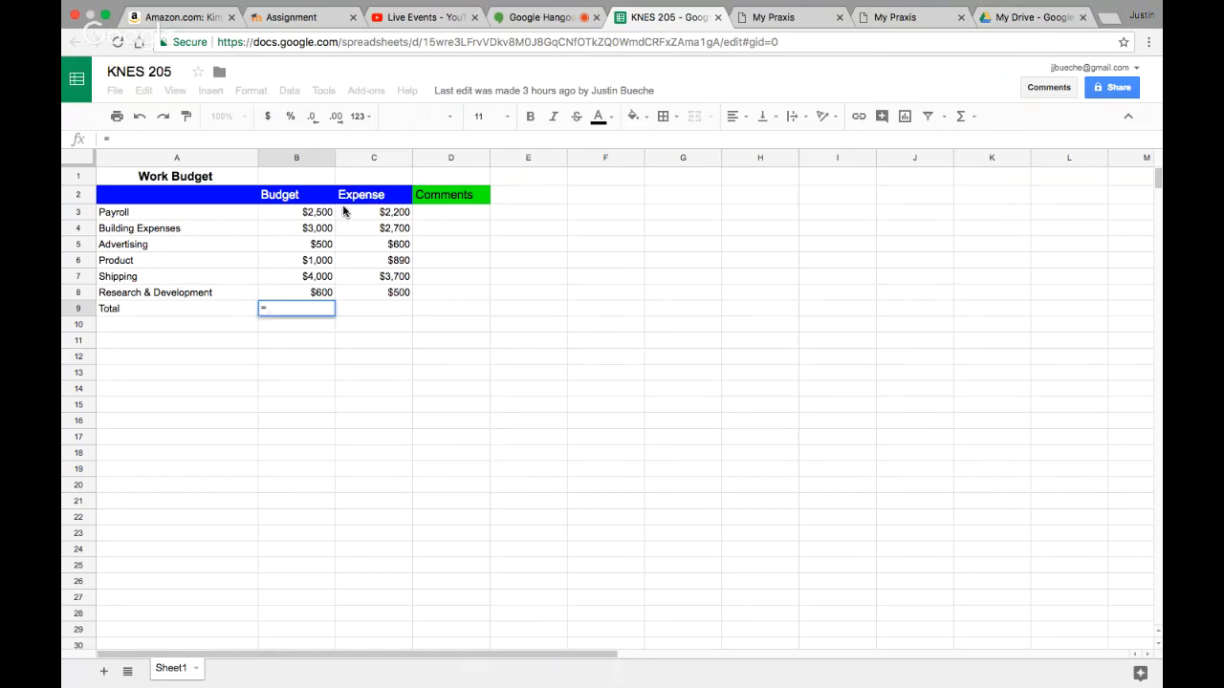
{"action": "type", "text": "sum"}
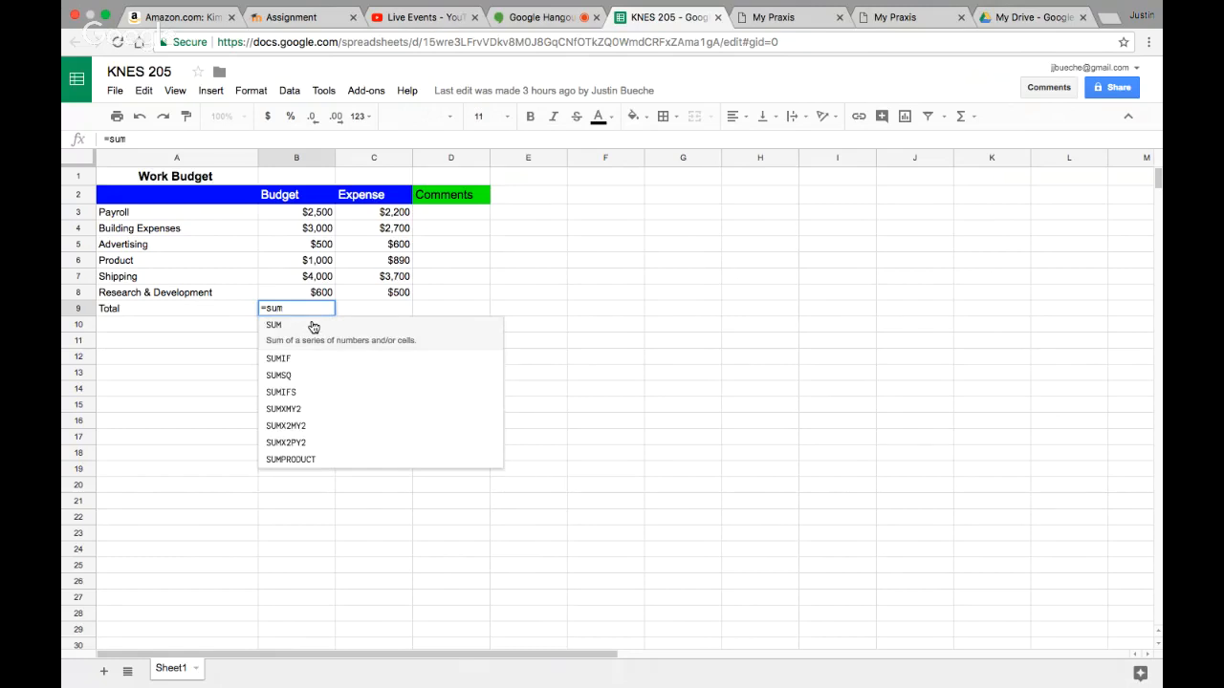
{"action": "left_click", "coordinate": [278, 334]}
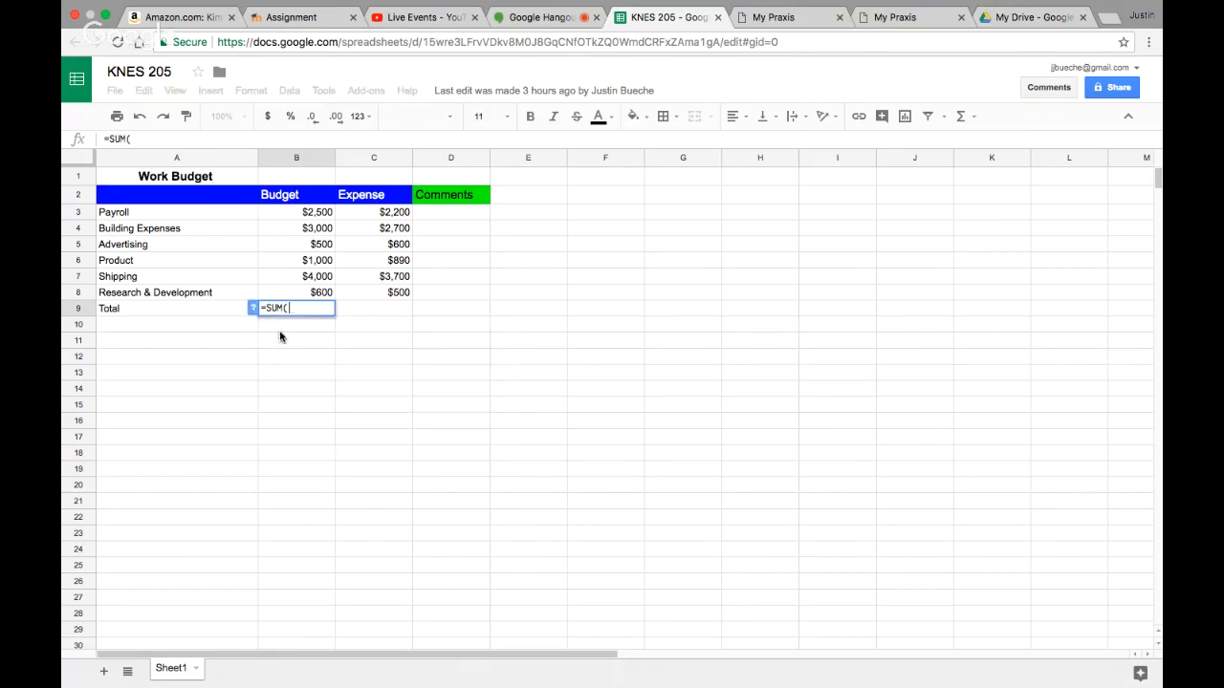
{"action": "left_click", "coordinate": [324, 212]}
{"action": "left_click_drag", "start_coordinate": [324, 212], "coordinate": [324, 292]}
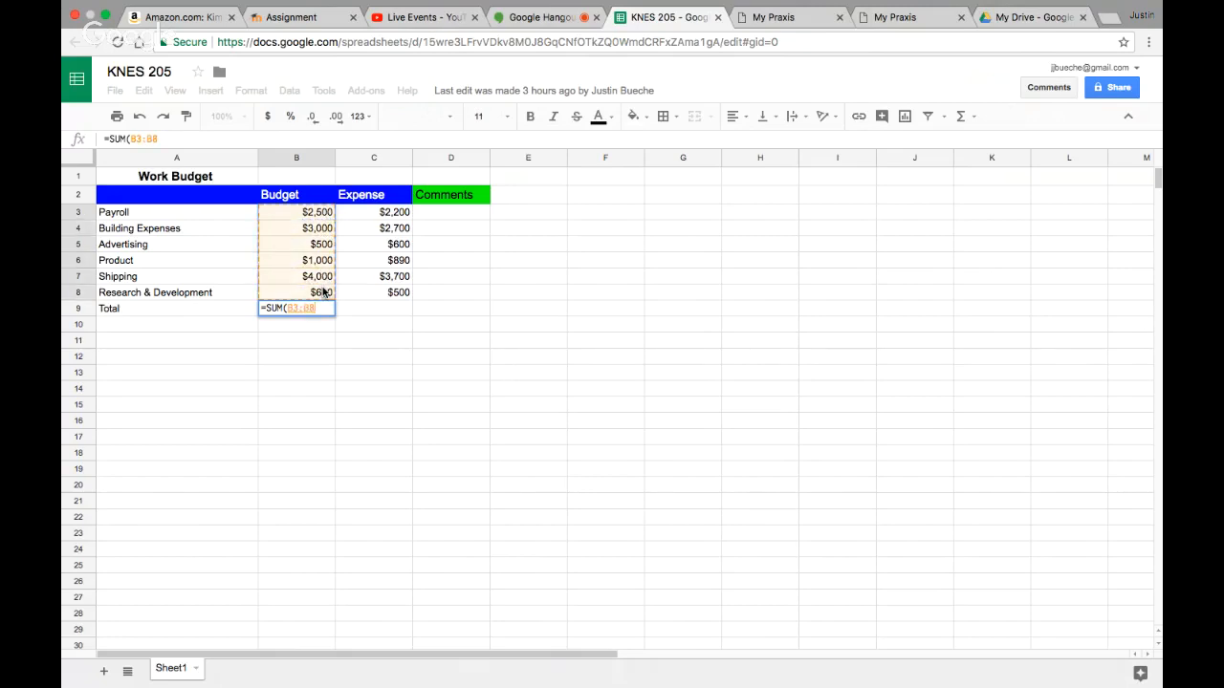
{"action": "type", "text": ")"}
{"action": "key", "text": "Return"}
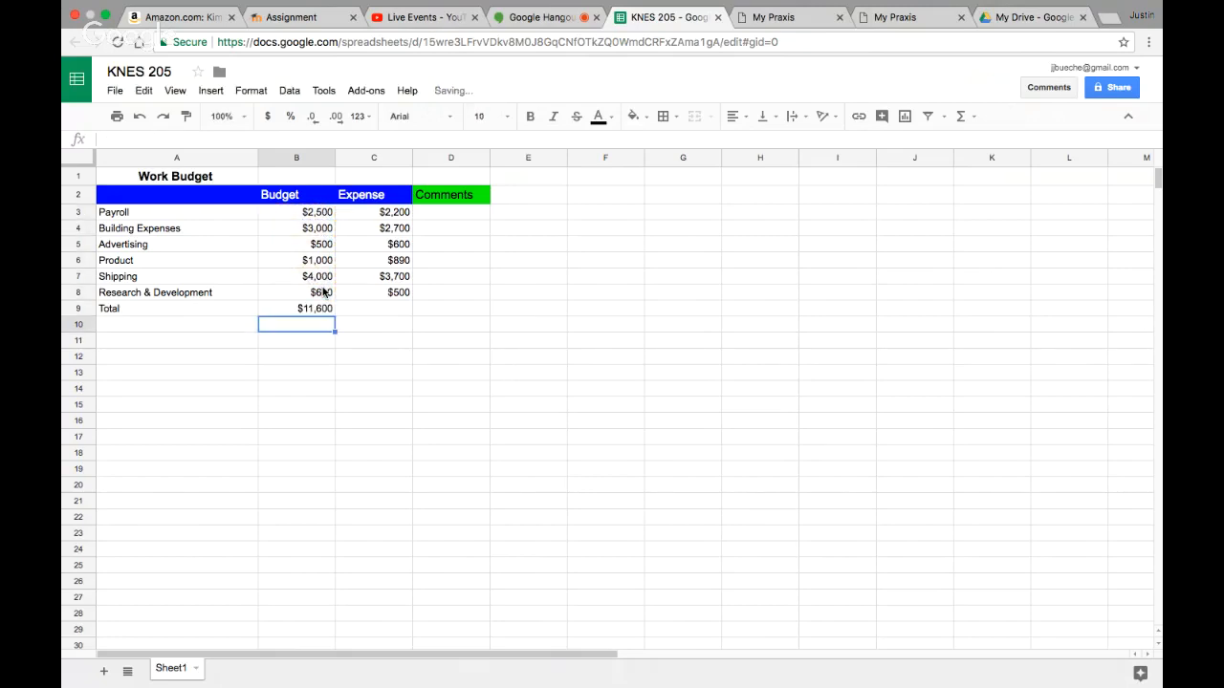
Total the Expense amounts in C3:C8 with a SUM formula in C9.
{"action": "left_click", "coordinate": [352, 361]}
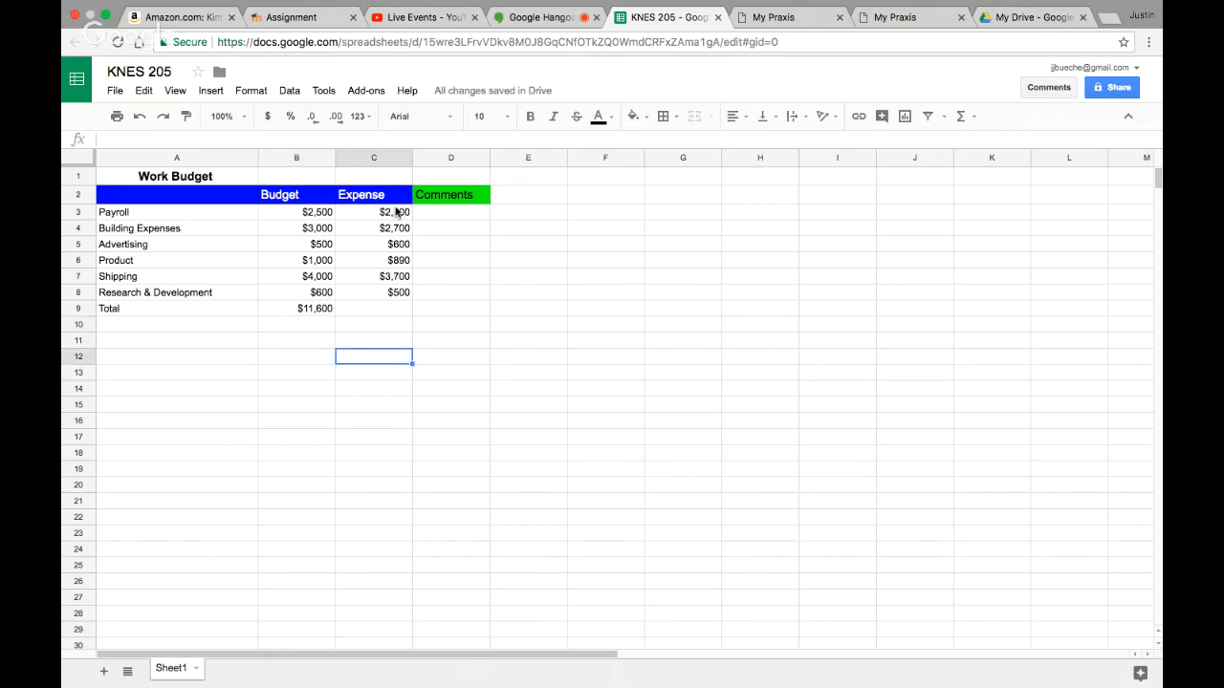
{"action": "left_click", "coordinate": [361, 308]}
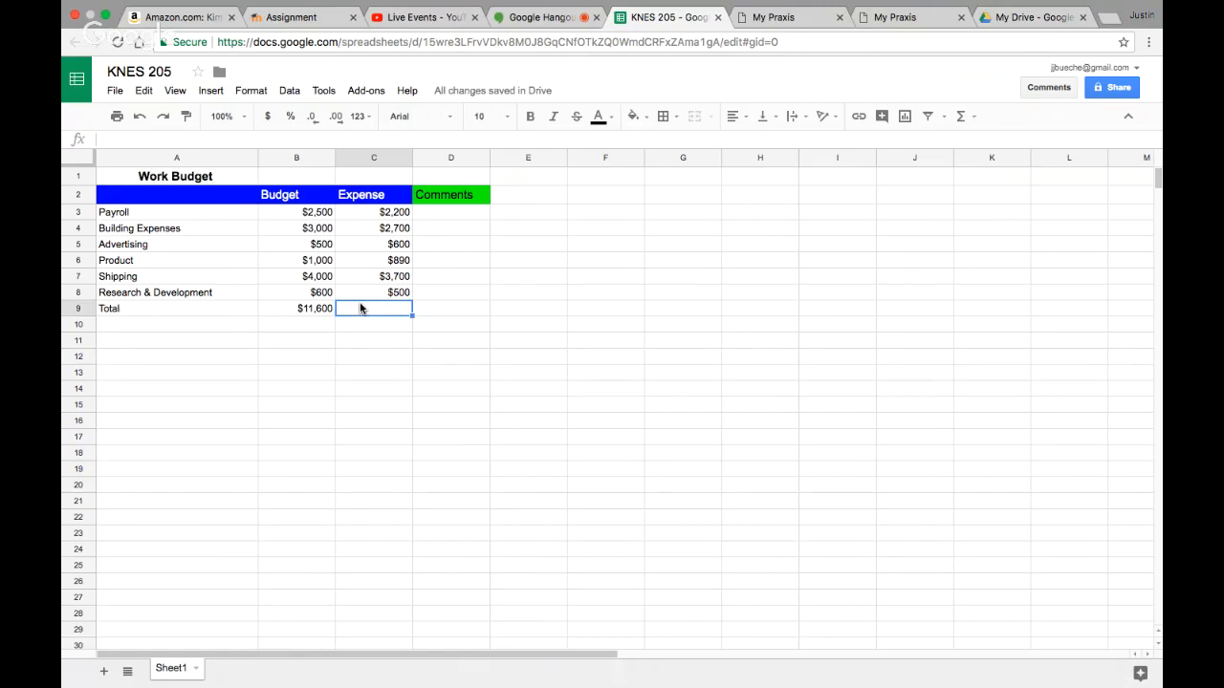
{"action": "double_click", "coordinate": [360, 306]}
{"action": "type", "text": "="}
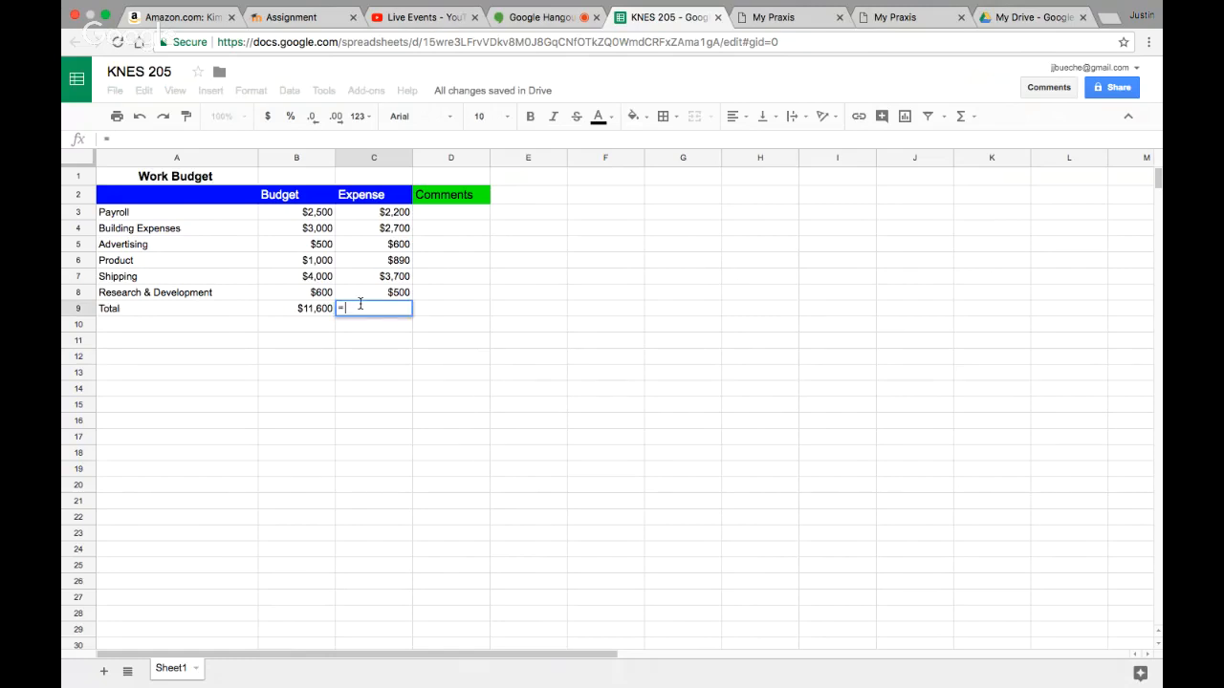
{"action": "type", "text": "sum("}
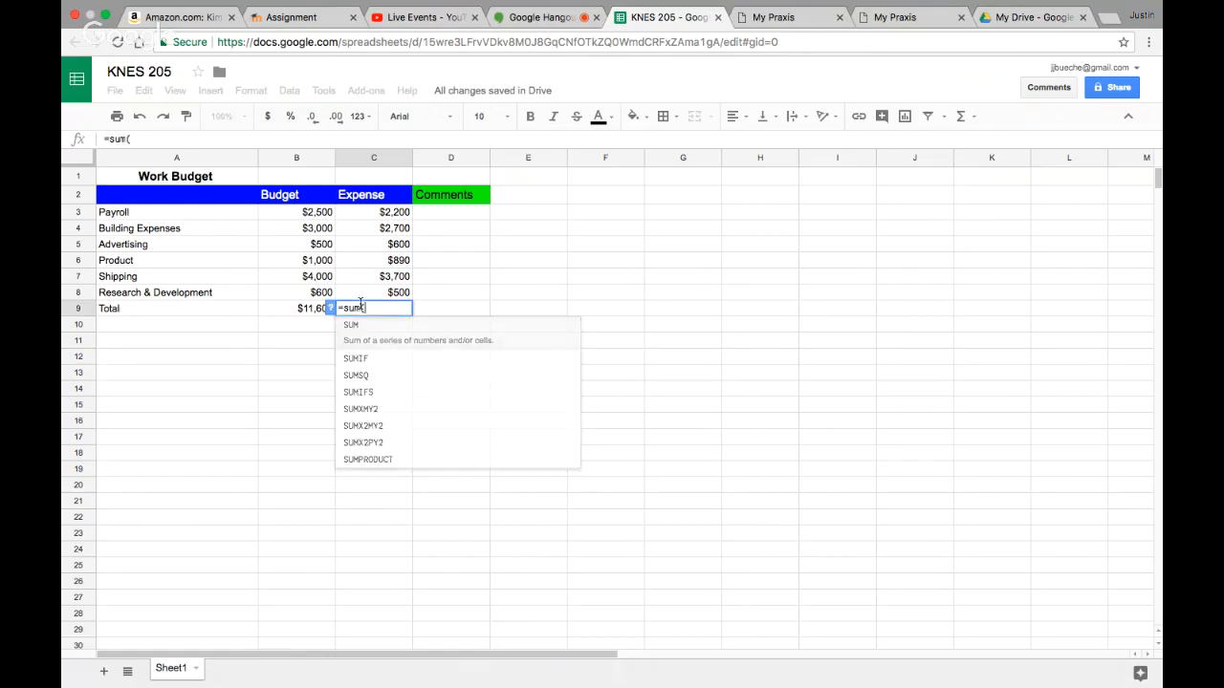
{"action": "left_click_drag", "start_coordinate": [376, 211], "coordinate": [374, 298]}
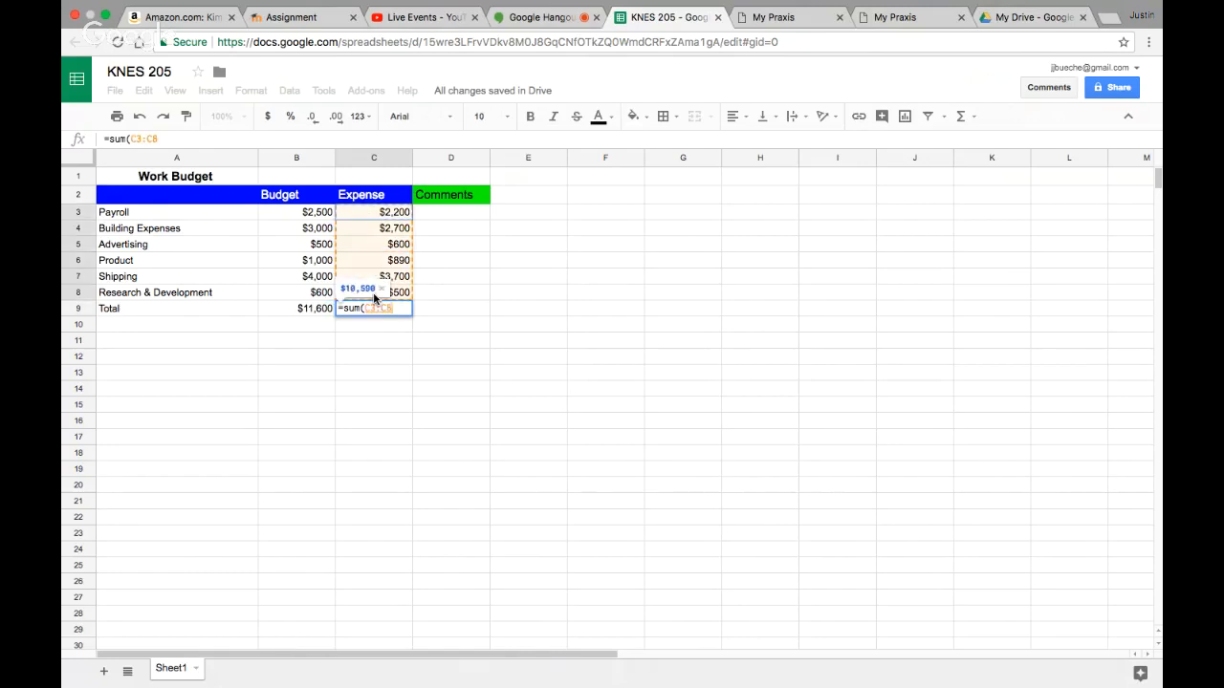
{"action": "key", "text": "Return"}
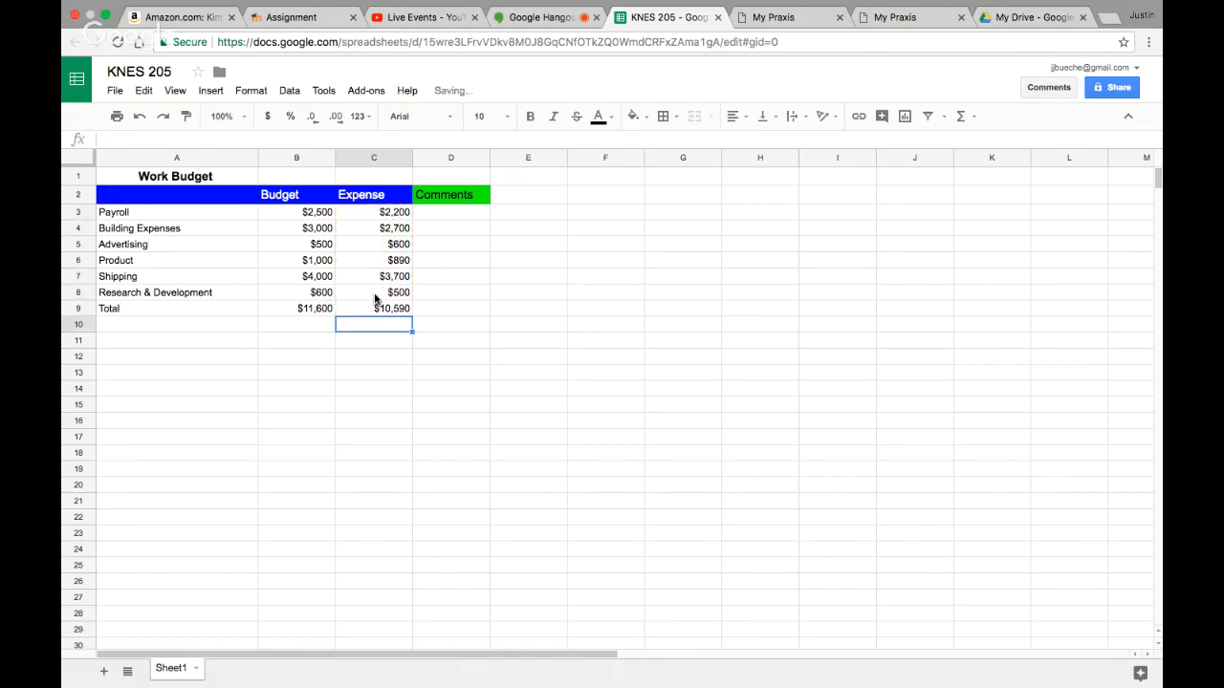
{"action": "left_click", "coordinate": [523, 414]}
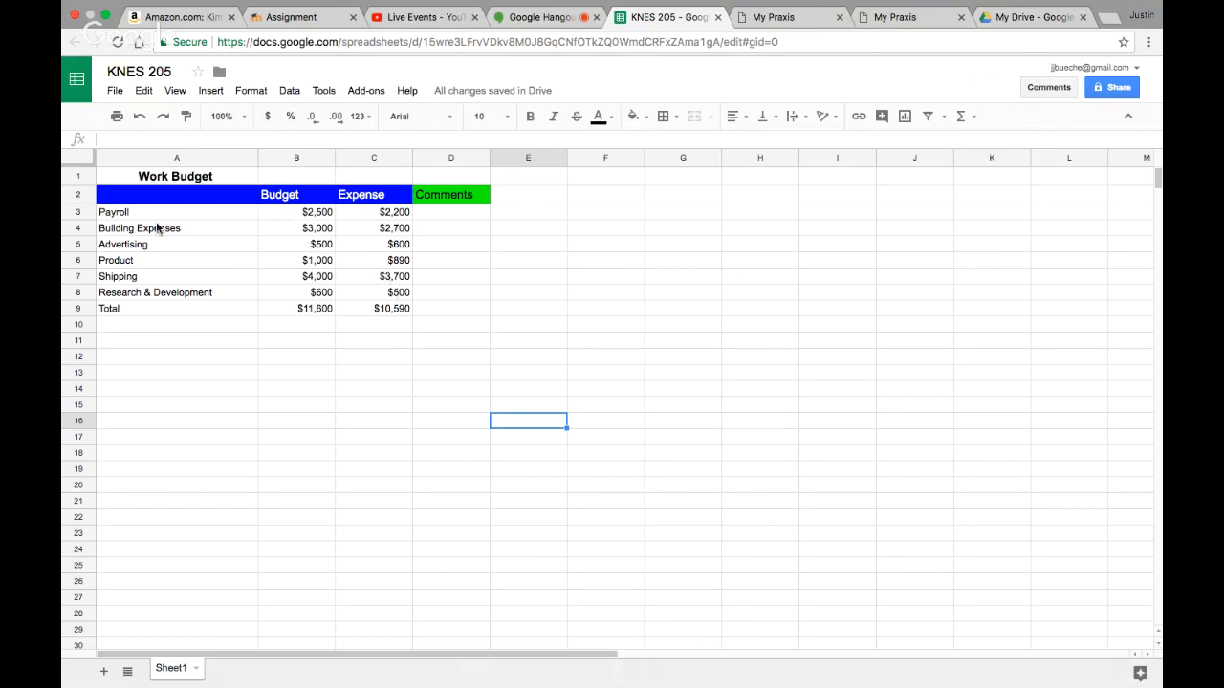
Create a color scale conditional formatting rule for B3:C9, with white for the minimum value and red for the maximum value.
{"action": "left_click_drag", "start_coordinate": [297, 213], "coordinate": [385, 306]}
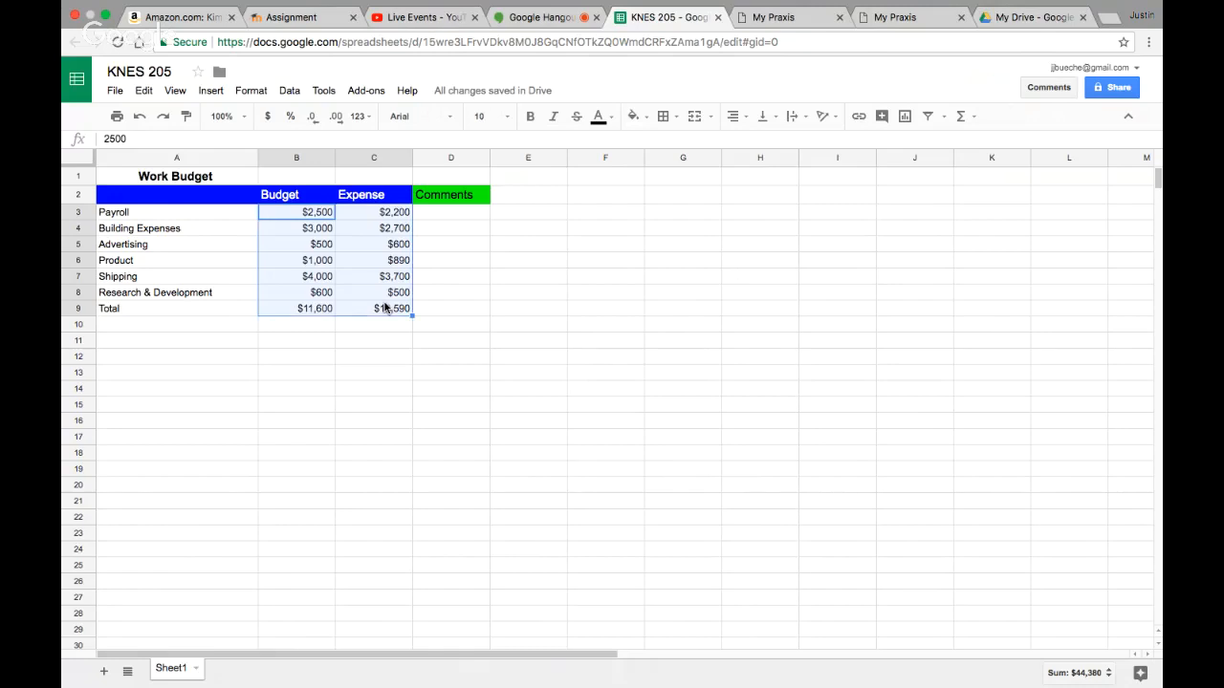
{"action": "left_click", "coordinate": [251, 91]}
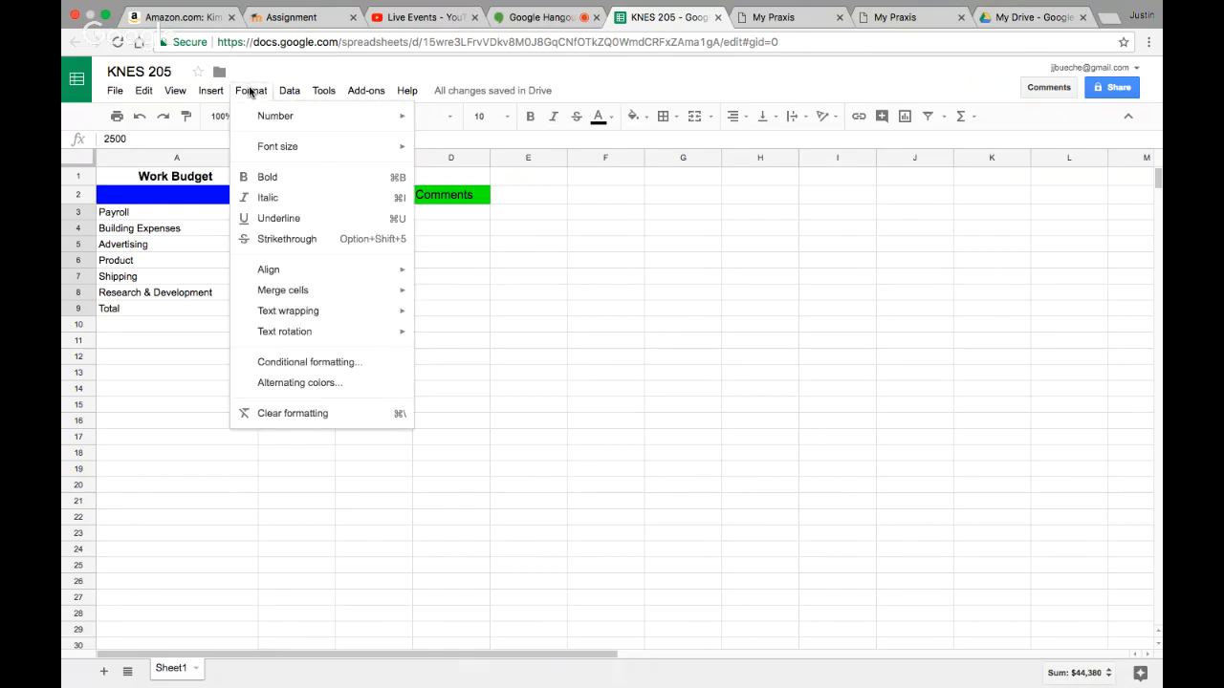
{"action": "left_click", "coordinate": [322, 361]}
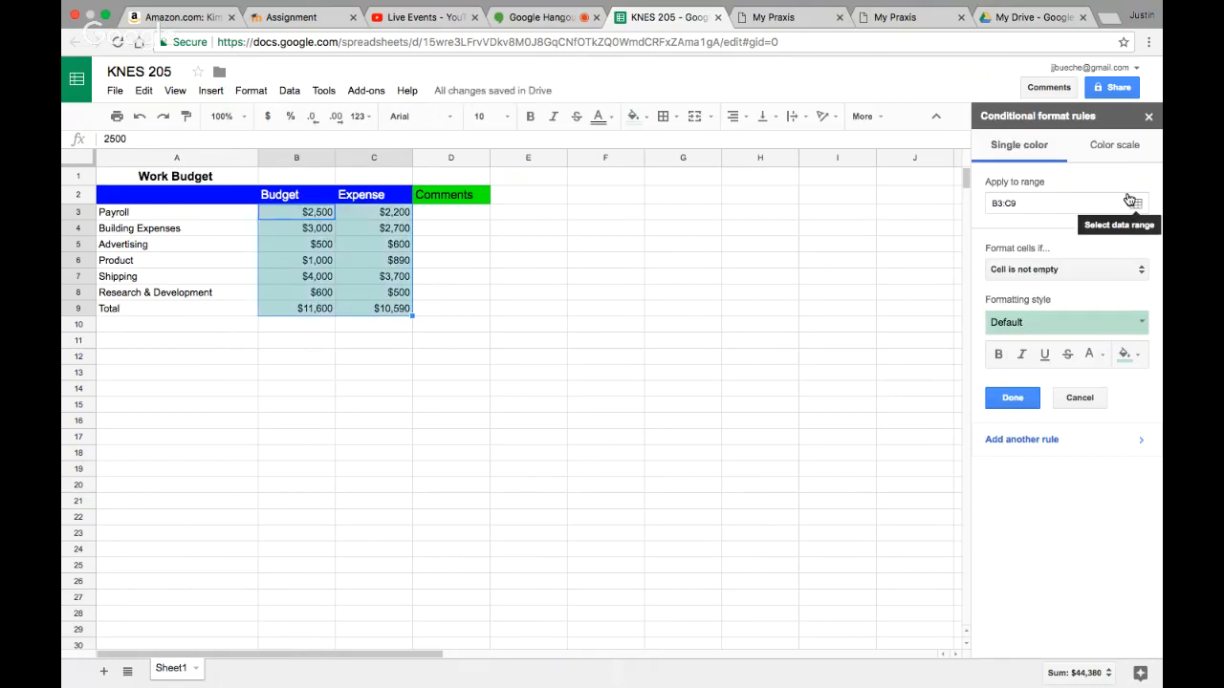
{"action": "left_click", "coordinate": [1100, 145]}
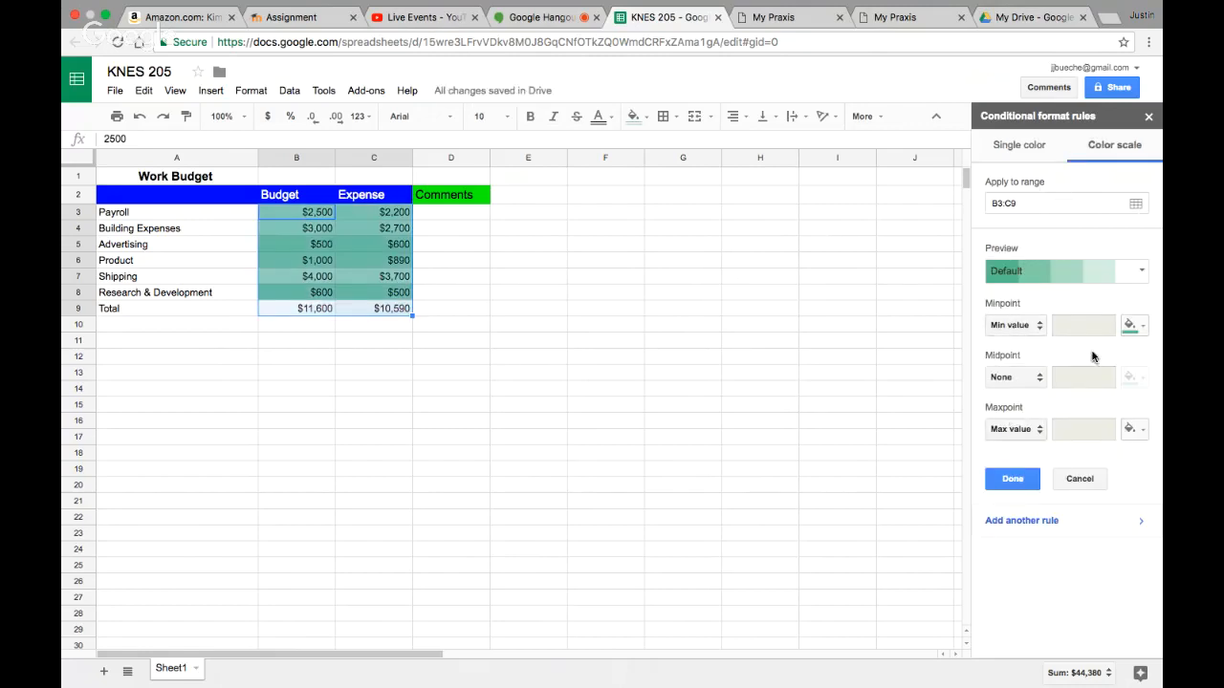
{"action": "left_click", "coordinate": [1131, 325]}
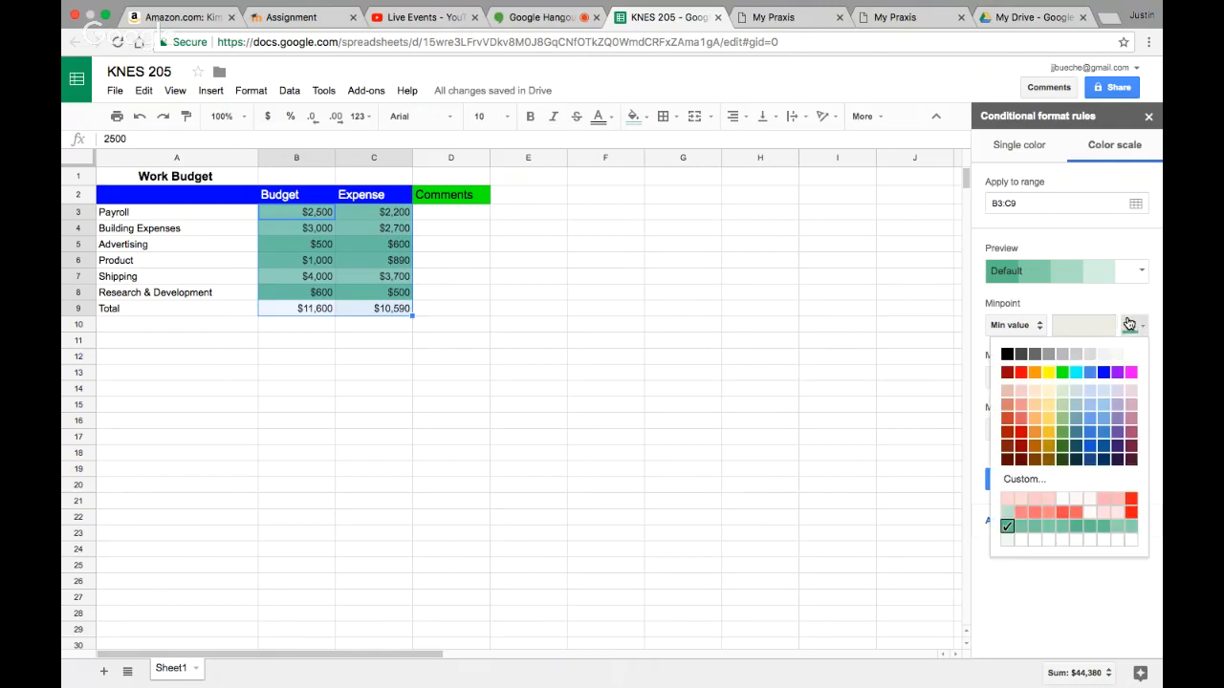
{"action": "left_click", "coordinate": [1134, 356]}
{"action": "left_click", "coordinate": [1130, 429]}
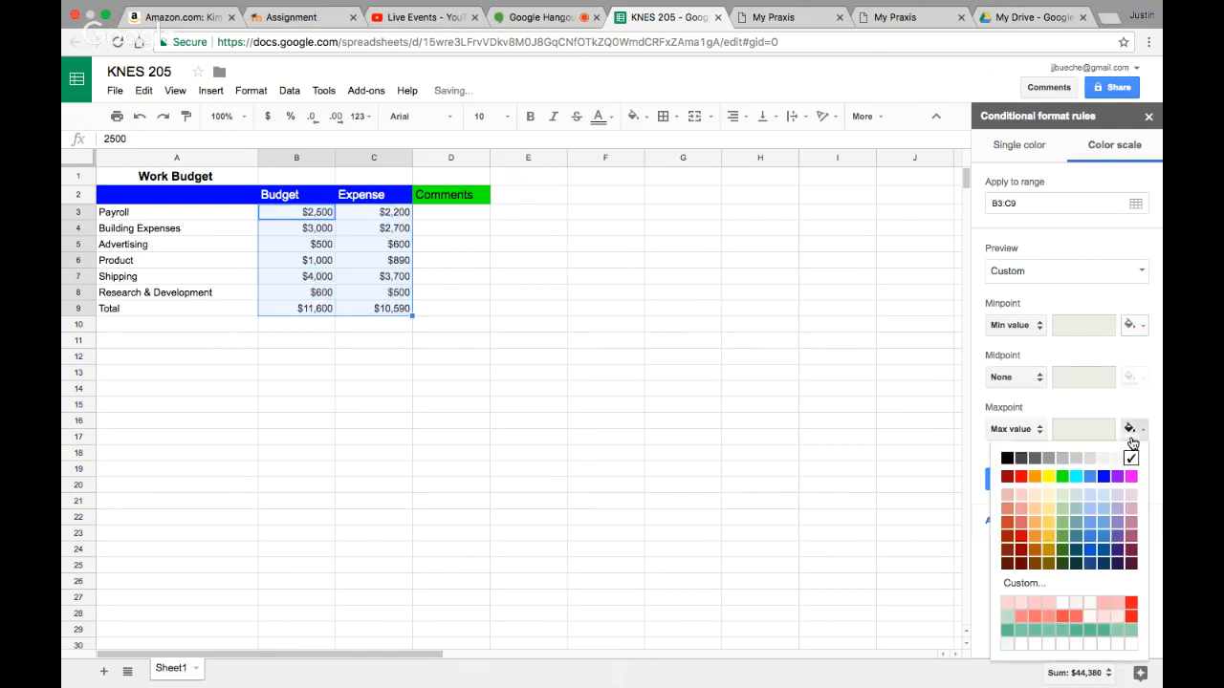
{"action": "left_click", "coordinate": [1021, 478]}
Set the color scale's midpoint to 50 percent and save the rule.
{"action": "left_click", "coordinate": [1034, 383]}
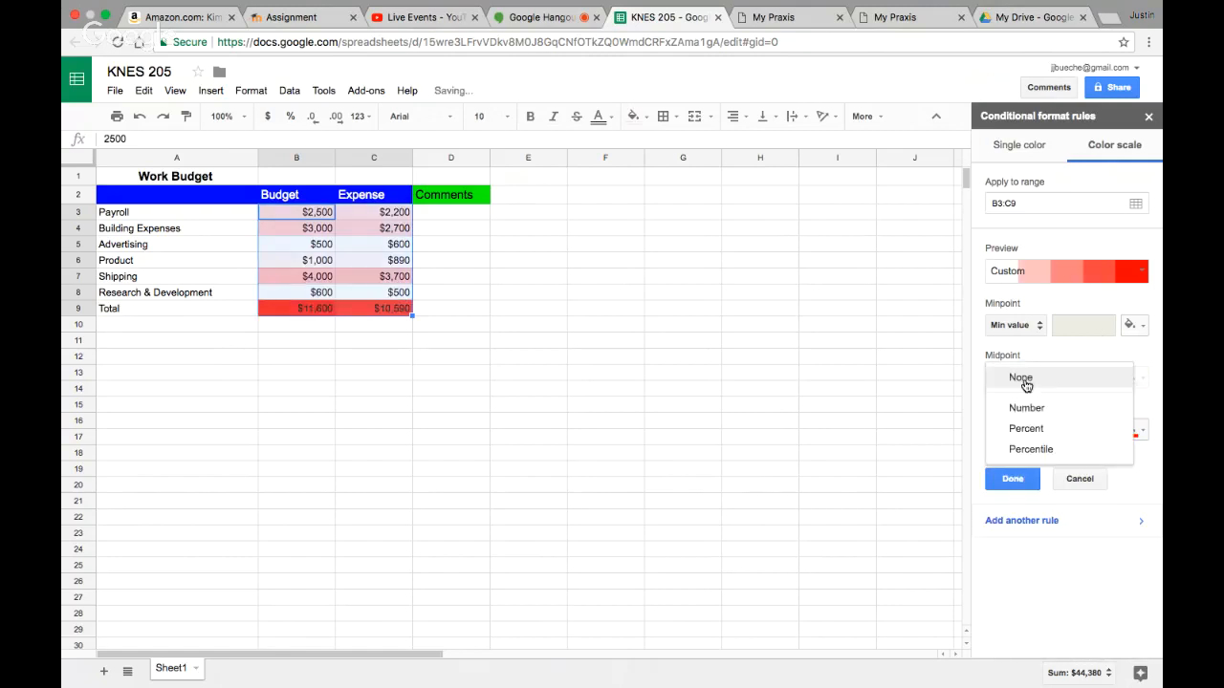
{"action": "left_click", "coordinate": [1038, 429]}
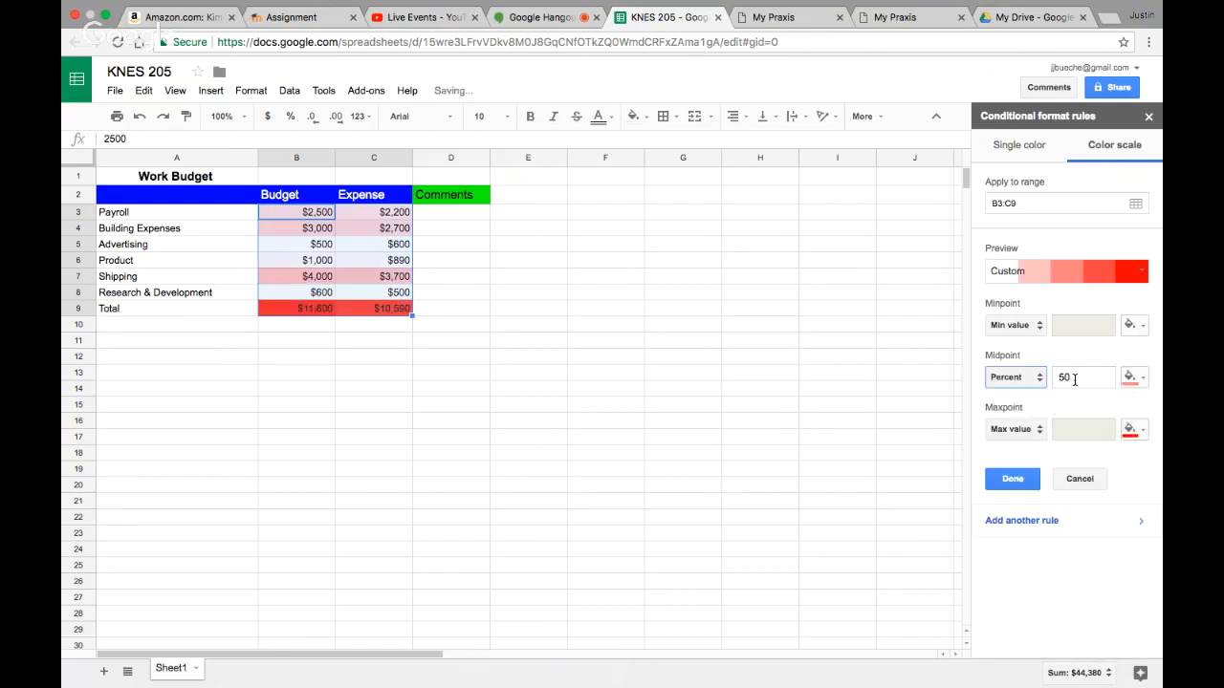
{"action": "left_click", "coordinate": [1013, 480]}
{"action": "left_click", "coordinate": [587, 278]}
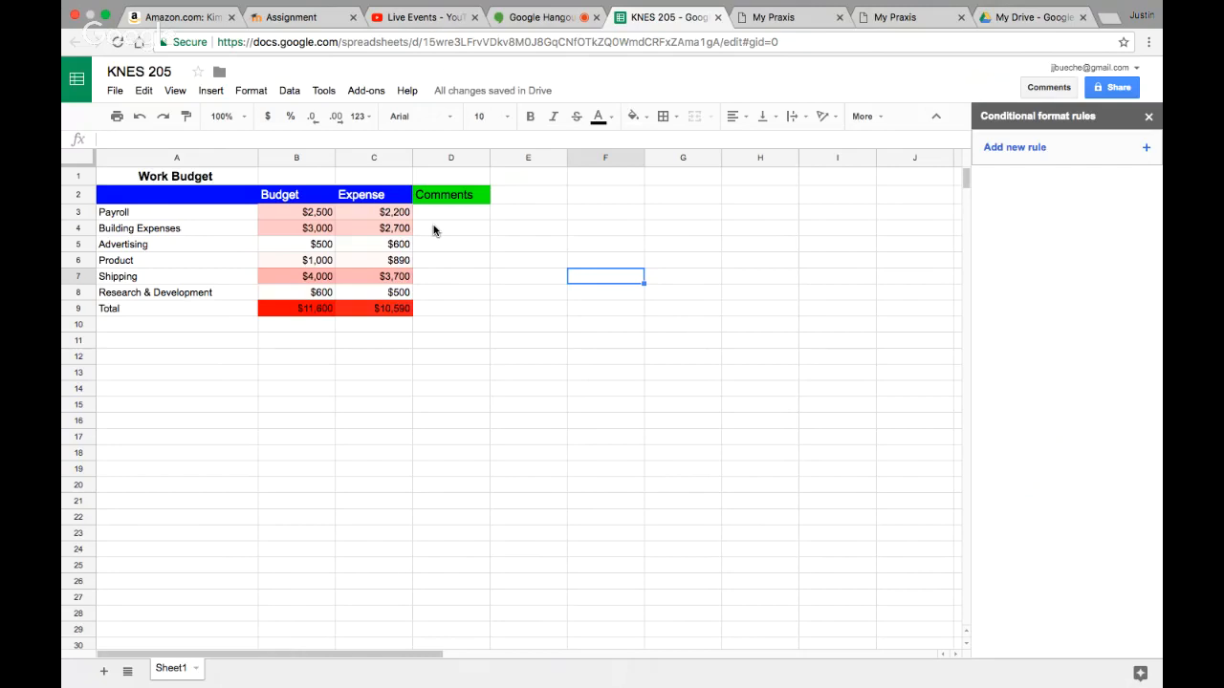
{"action": "left_click", "coordinate": [702, 536]}
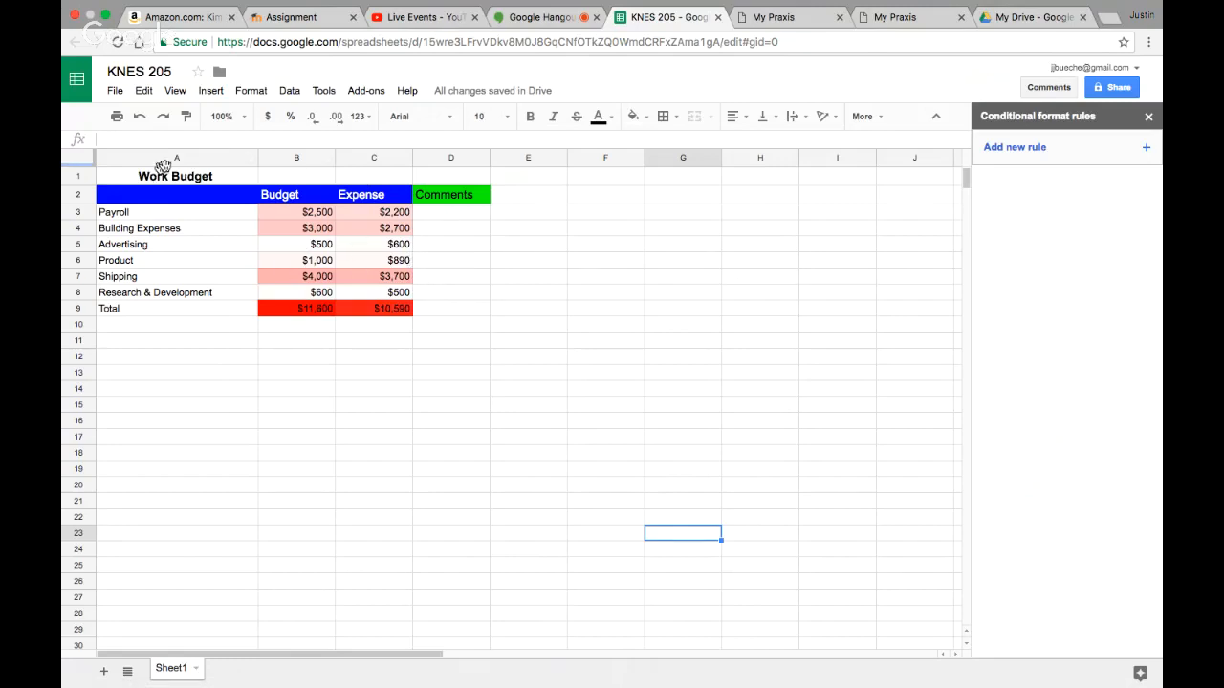
Protect the range A1:C9 so that editing is restricted to only you, and close the side panel.
{"action": "left_click_drag", "start_coordinate": [127, 179], "coordinate": [404, 306]}
{"action": "left_click", "coordinate": [240, 99]}
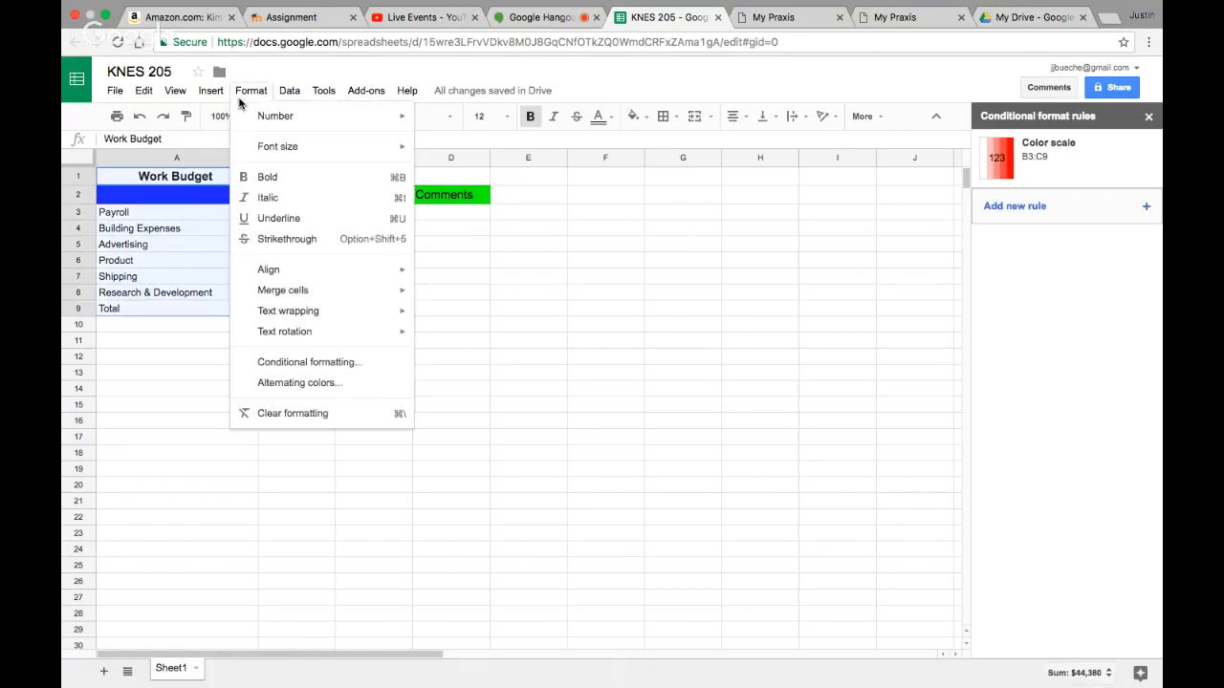
{"action": "mouse_move", "coordinate": [322, 95]}
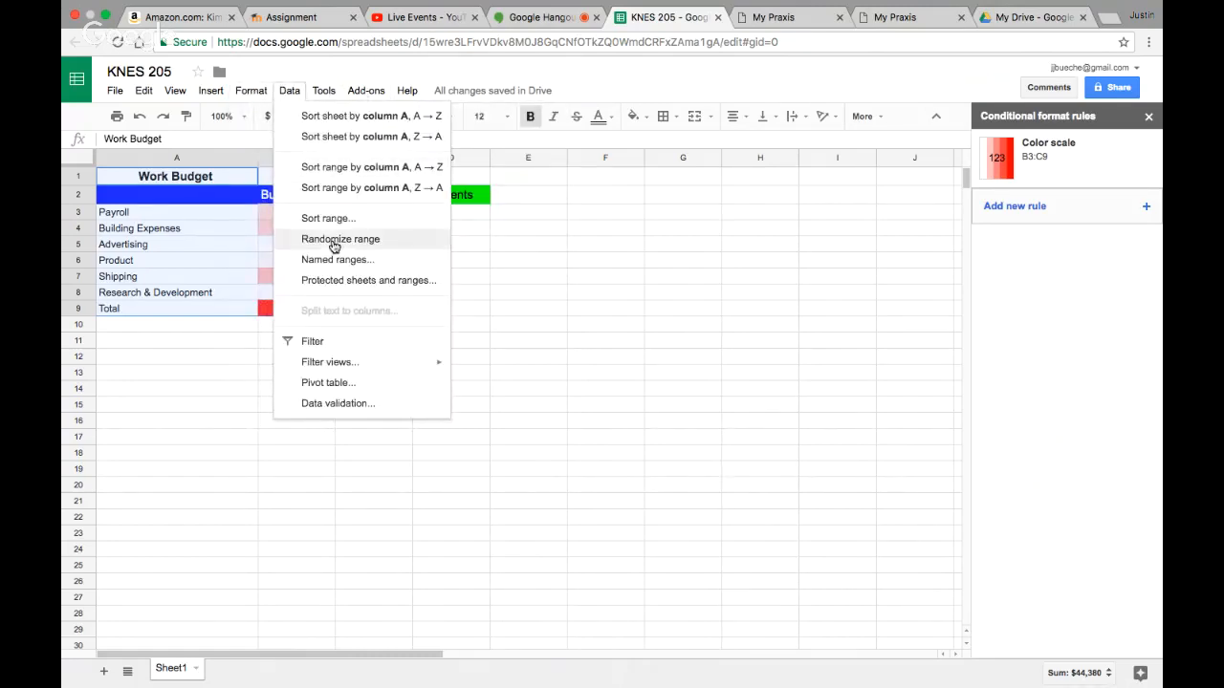
{"action": "left_click", "coordinate": [344, 282]}
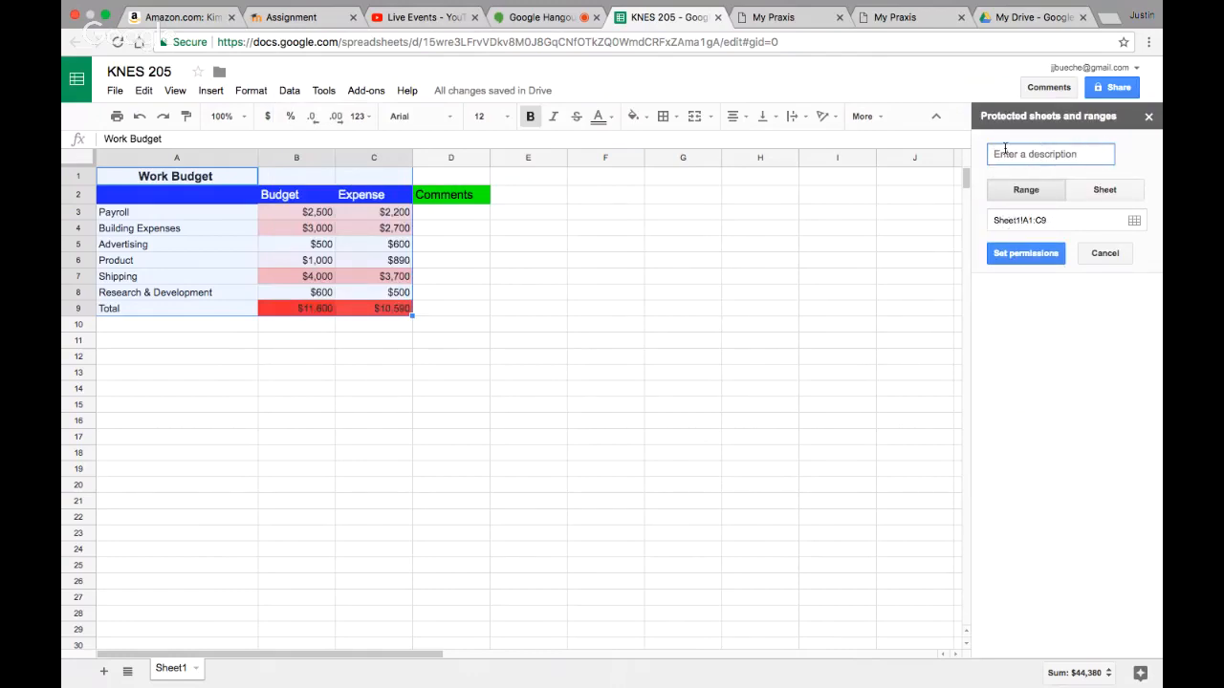
{"action": "left_click", "coordinate": [1023, 254]}
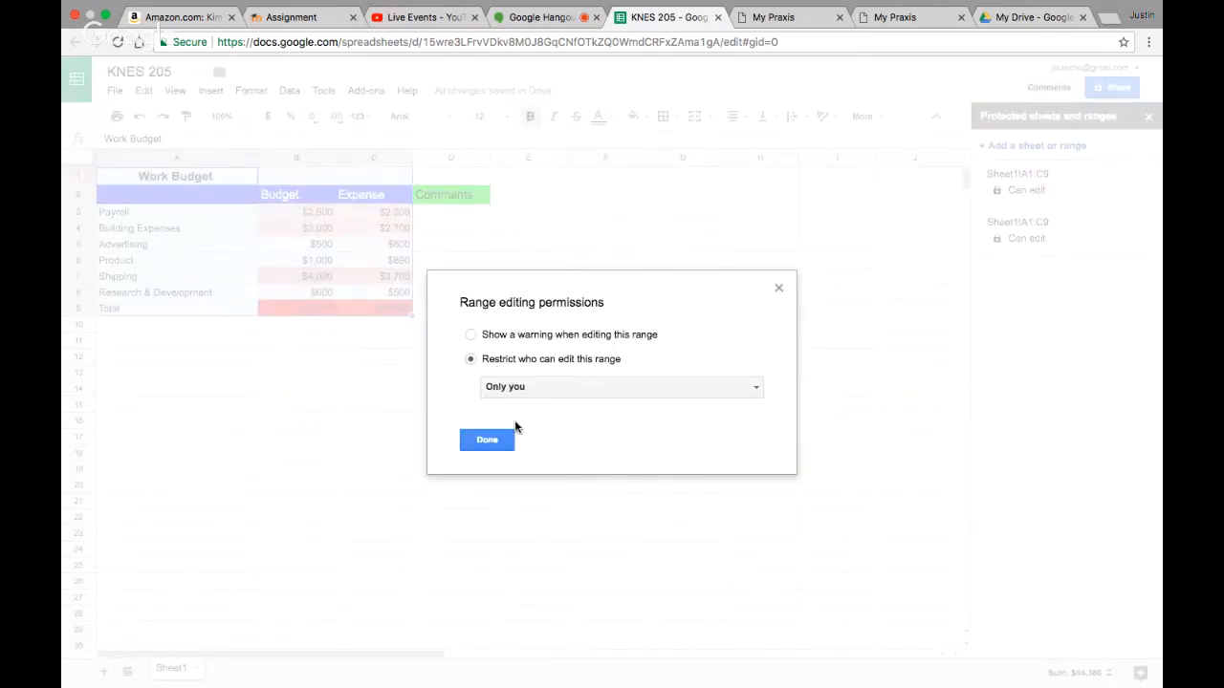
{"action": "left_click", "coordinate": [487, 441]}
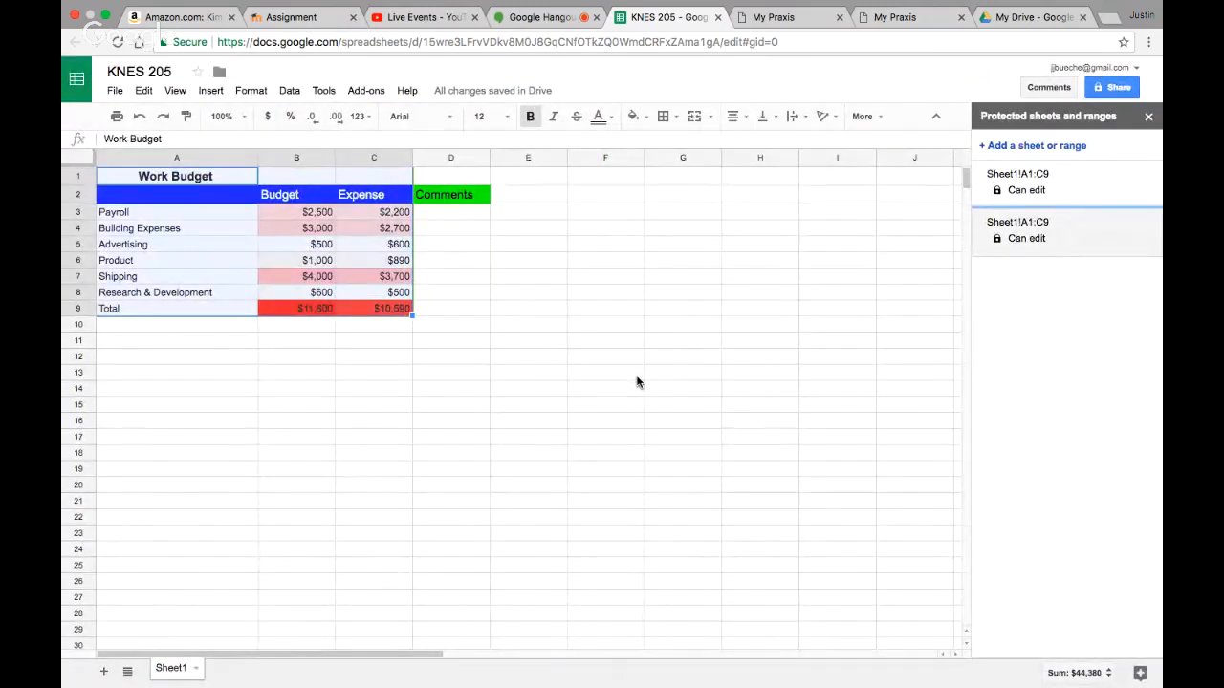
{"action": "left_click", "coordinate": [637, 382]}
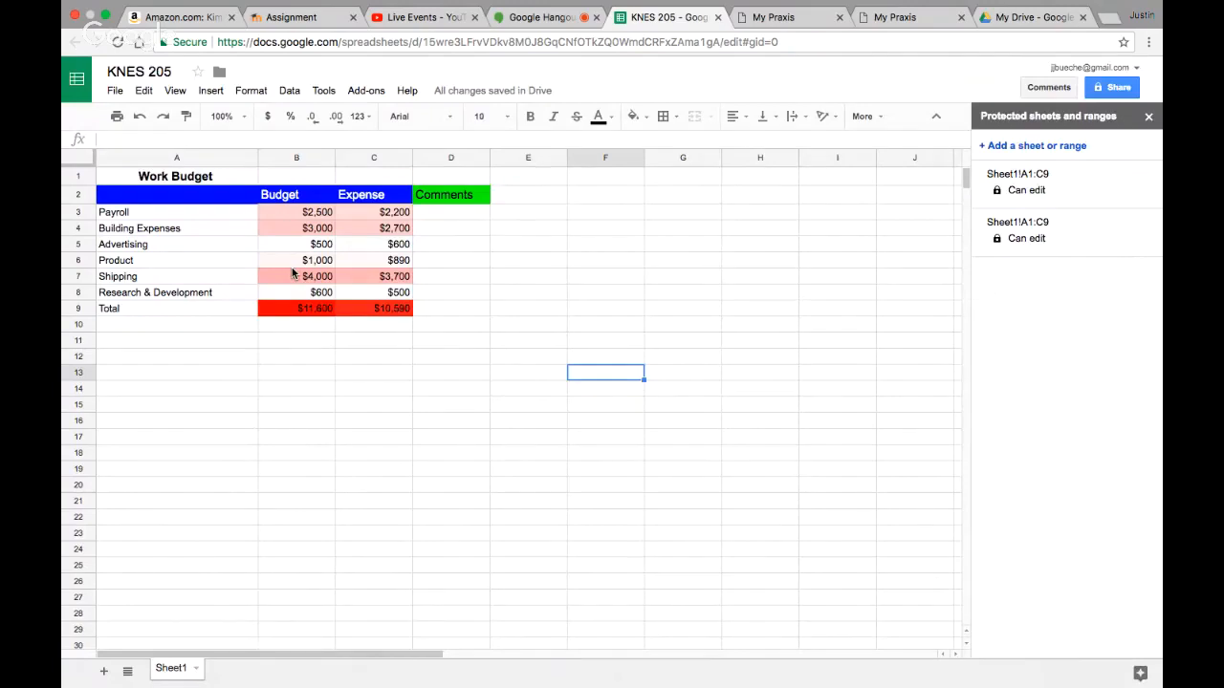
{"action": "left_click", "coordinate": [430, 215]}
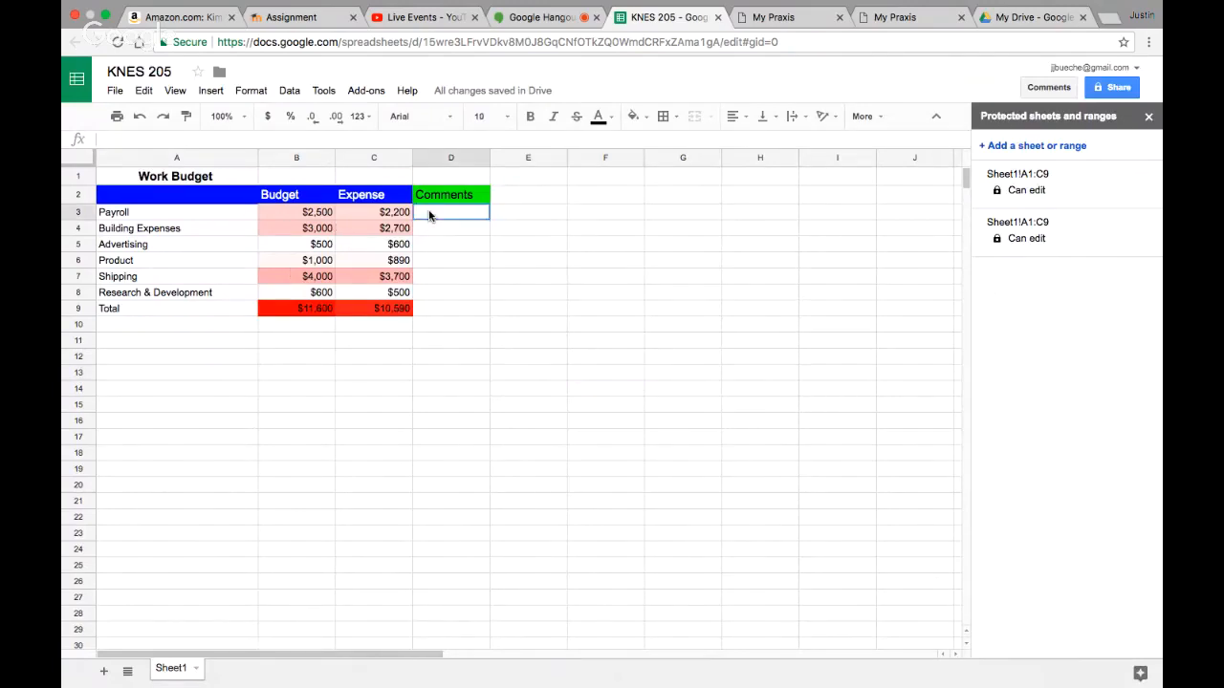
{"action": "left_click", "coordinate": [683, 292]}
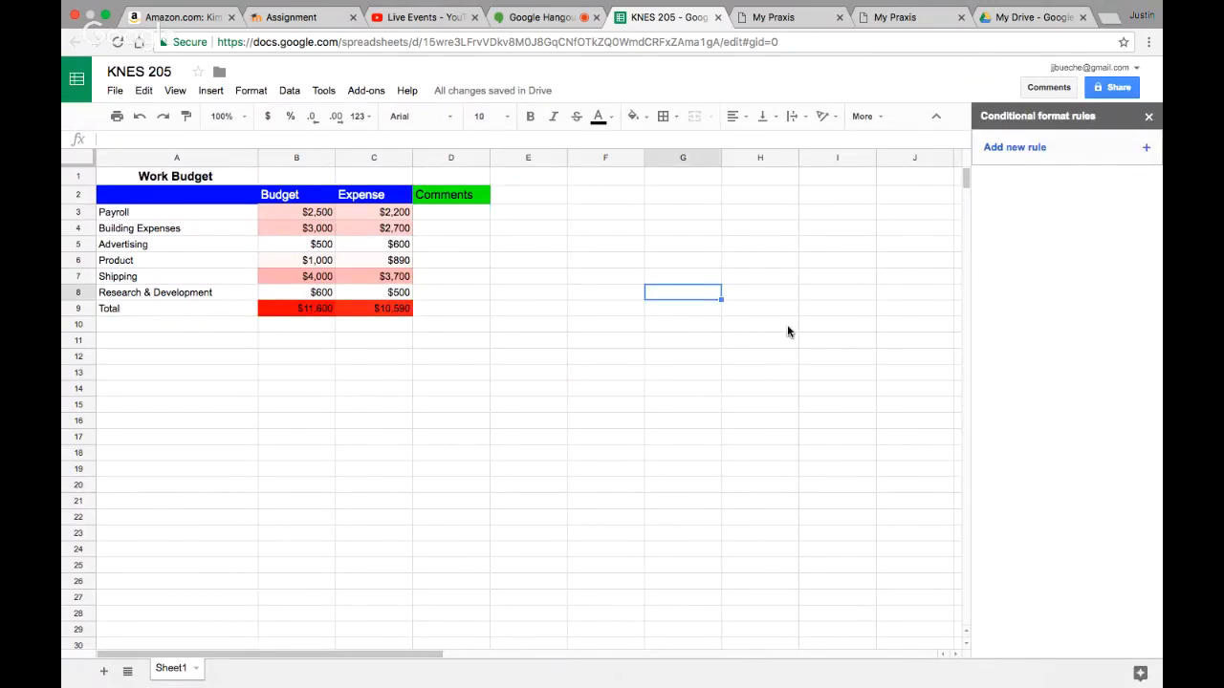
{"action": "left_click", "coordinate": [1148, 116]}
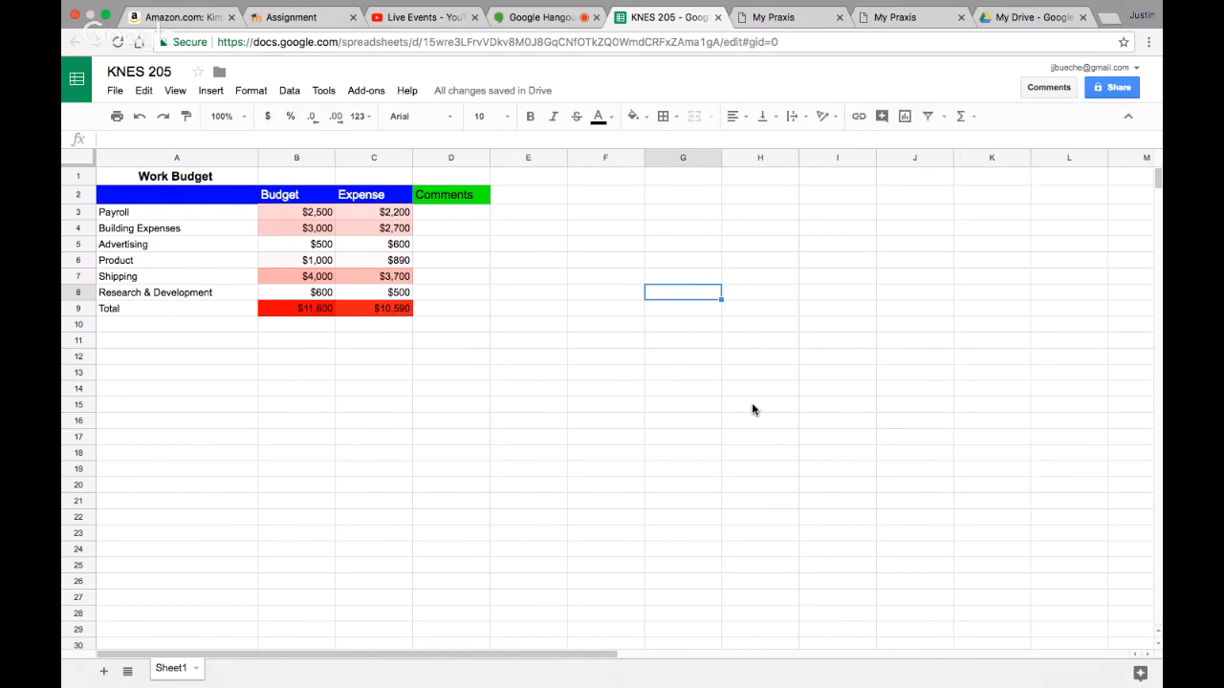
Create a new filter view over the work budget range A1:D9.
{"action": "left_click", "coordinate": [387, 322]}
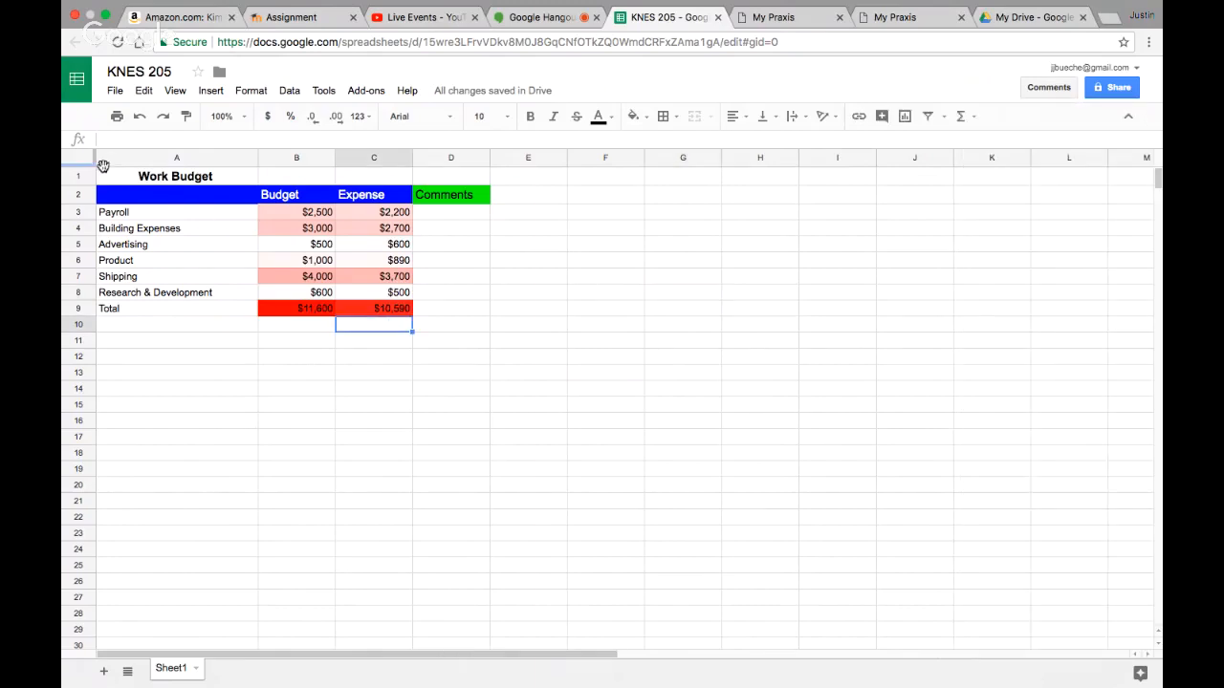
{"action": "left_click_drag", "start_coordinate": [103, 168], "coordinate": [468, 316]}
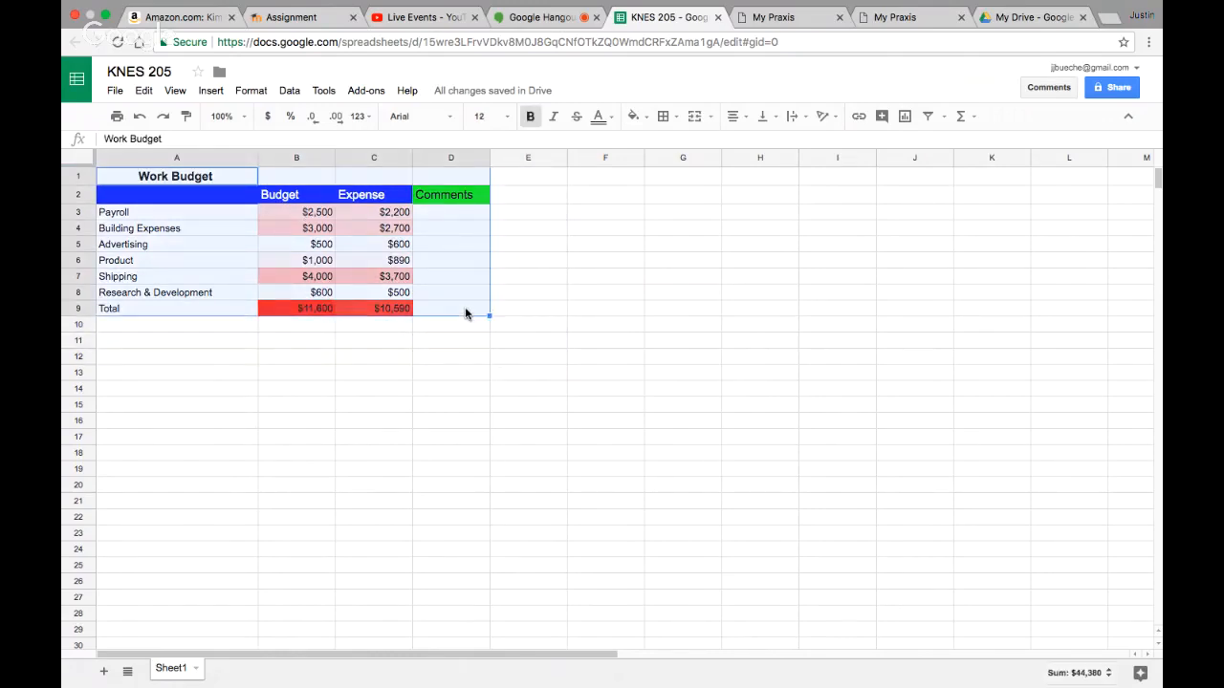
{"action": "left_click", "coordinate": [945, 121]}
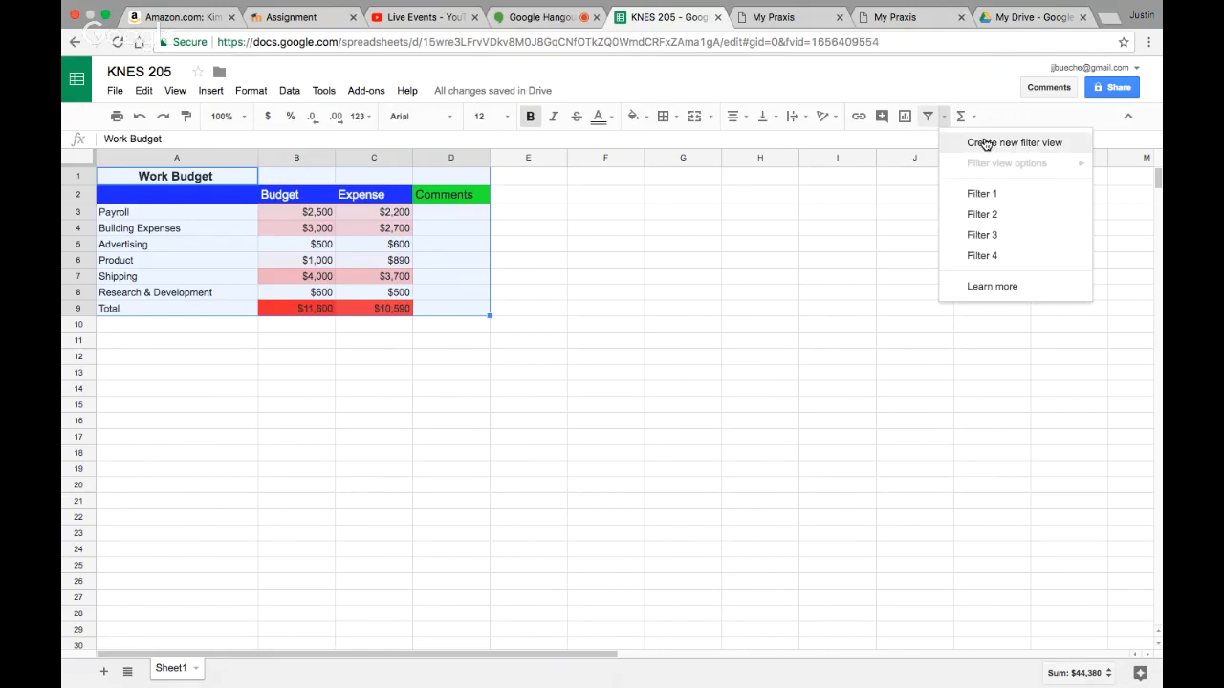
{"action": "left_click", "coordinate": [985, 143]}
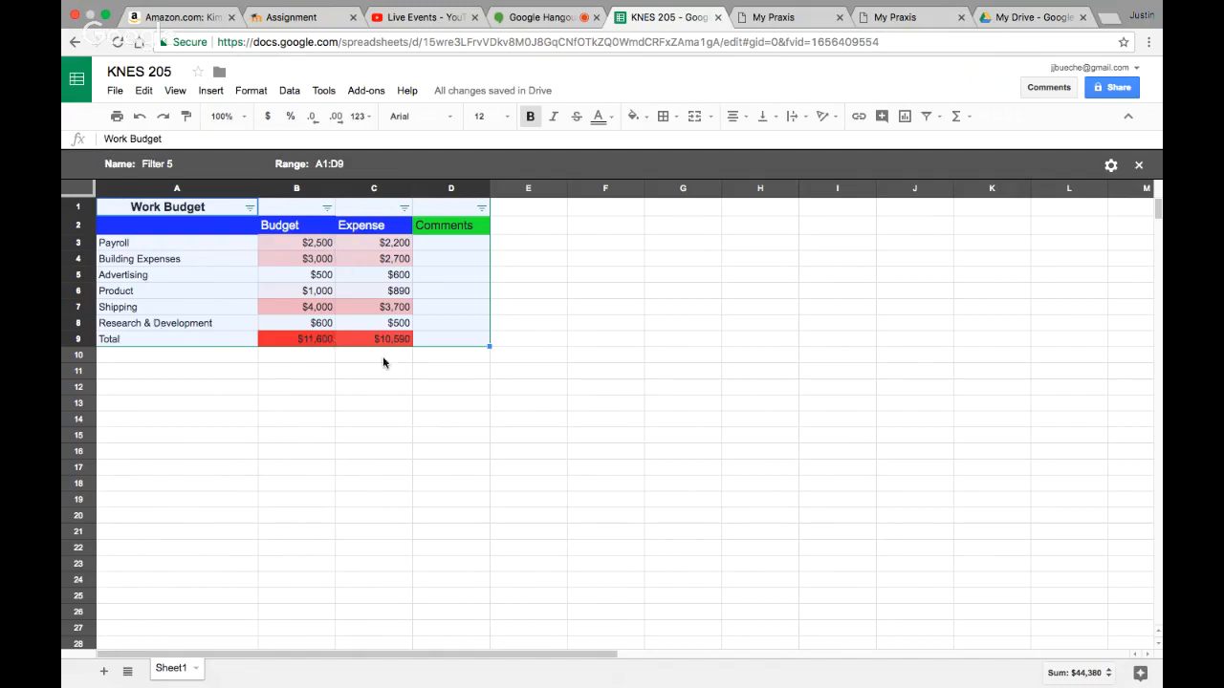
{"action": "left_click", "coordinate": [159, 261]}
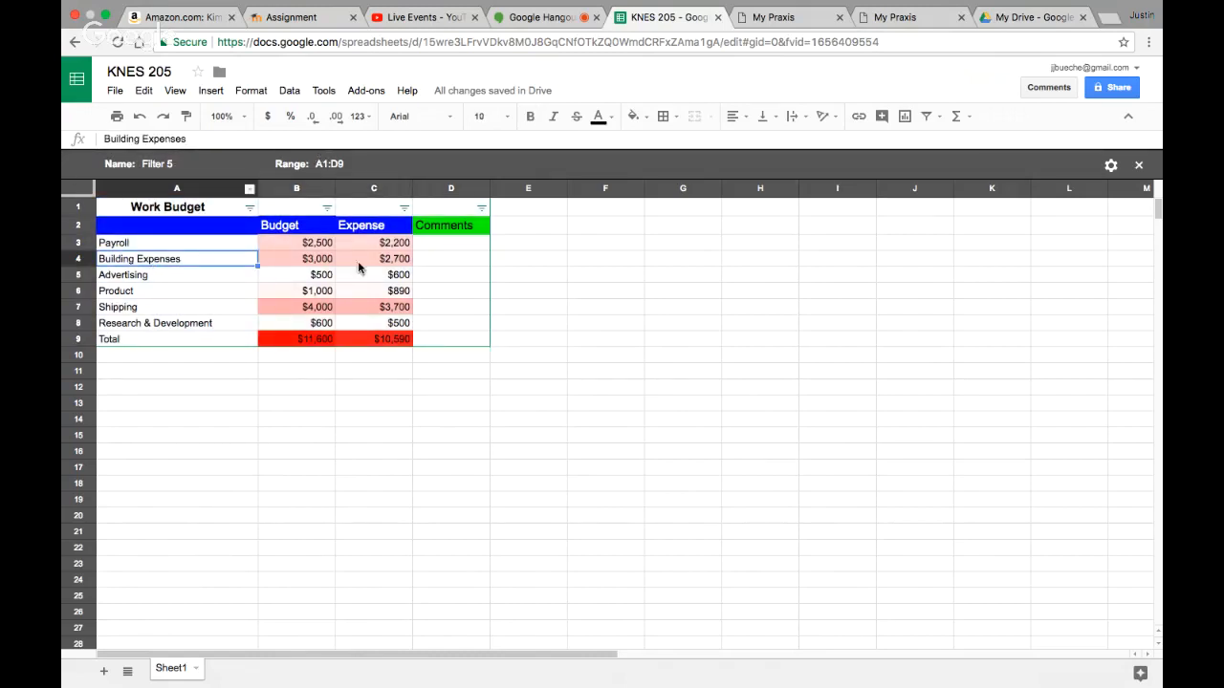
{"action": "left_click", "coordinate": [484, 391]}
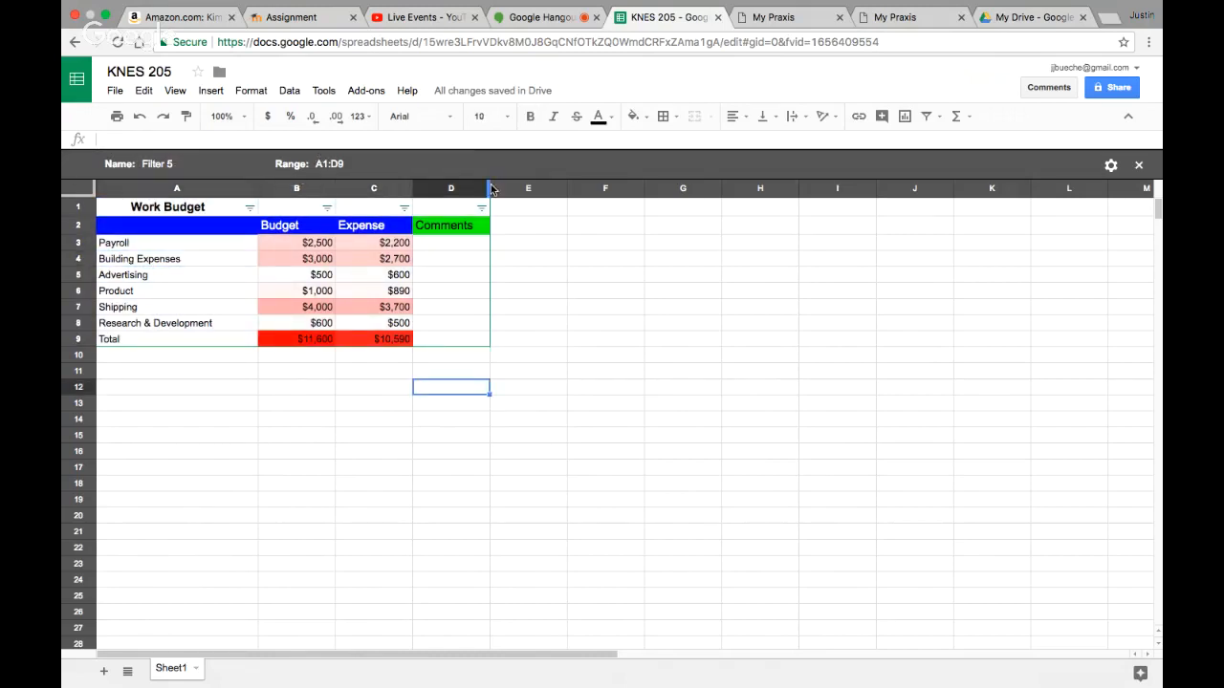
Filter column A by values to exclude blanks, Building Expenses, Product and Shipping, keeping Payroll, Advertising, Research & Development and Total.
{"action": "left_click", "coordinate": [249, 209]}
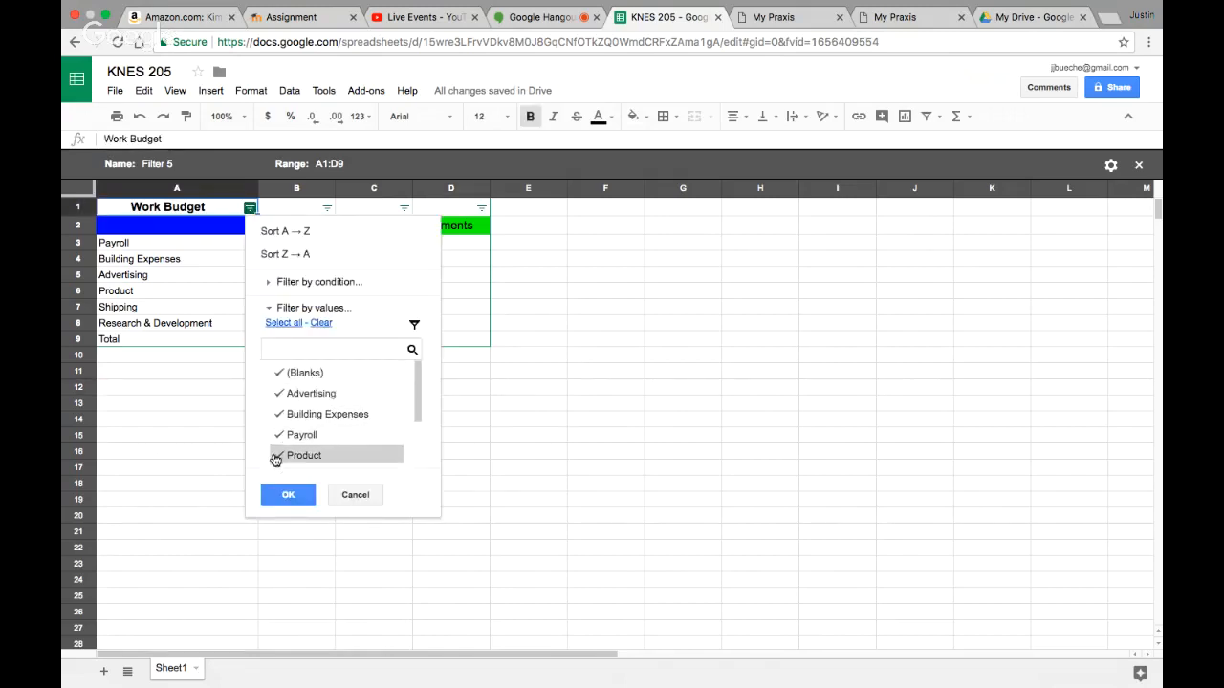
{"action": "left_click", "coordinate": [276, 456]}
{"action": "left_click", "coordinate": [297, 418]}
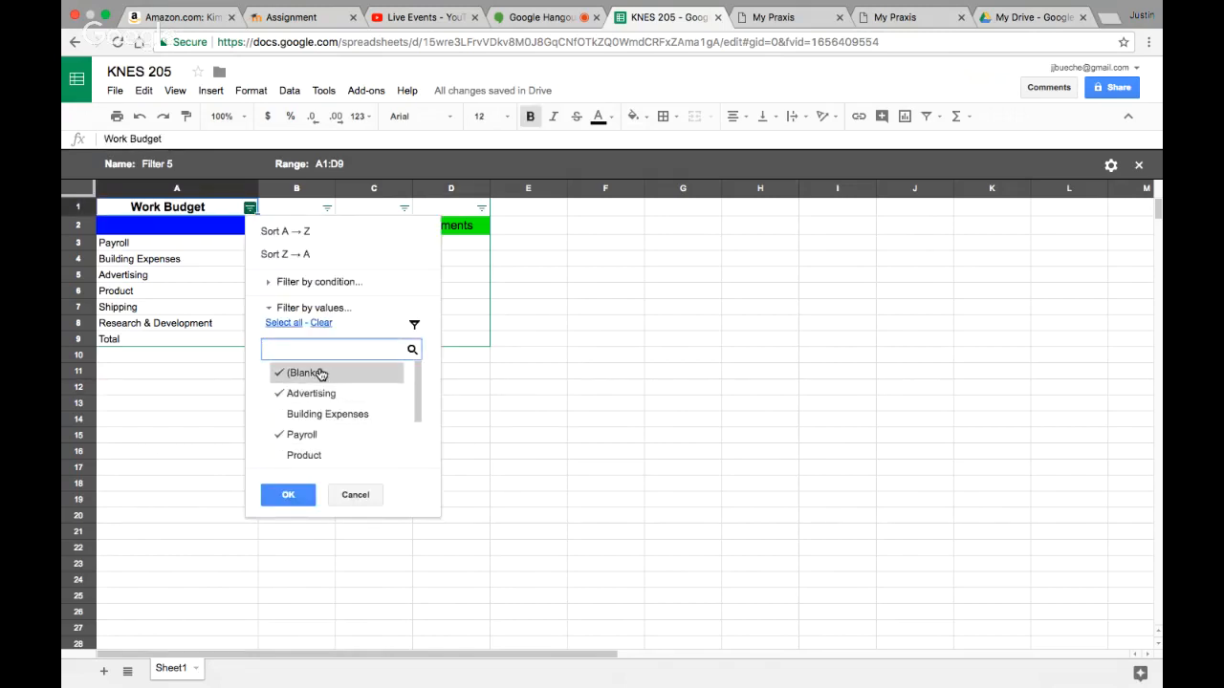
{"action": "scroll", "coordinate": [353, 414], "scroll_direction": "down", "scroll_amount": 2}
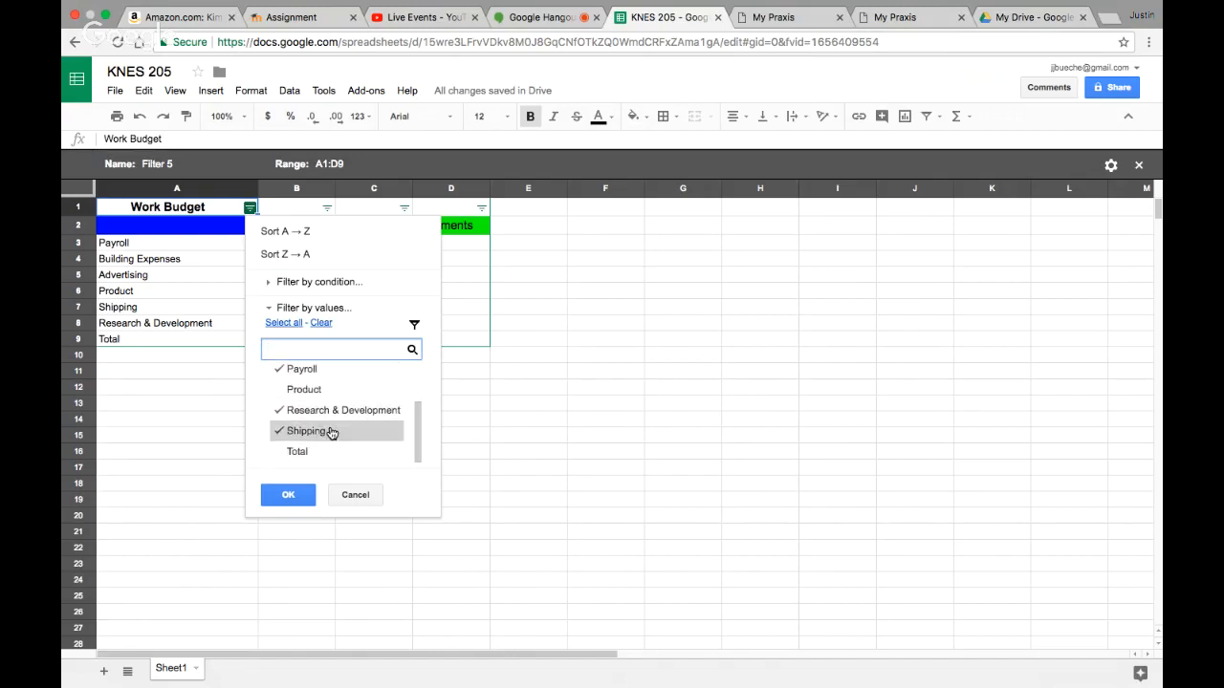
{"action": "left_click", "coordinate": [325, 430]}
{"action": "left_click", "coordinate": [296, 452]}
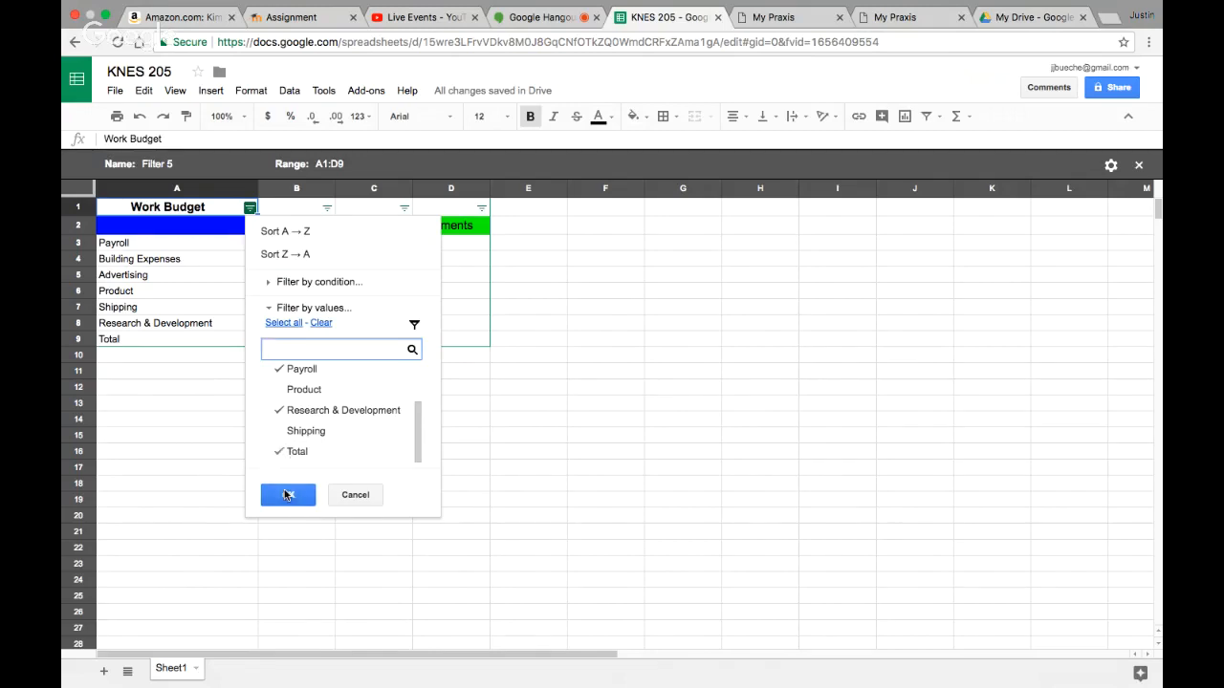
{"action": "left_click", "coordinate": [288, 495]}
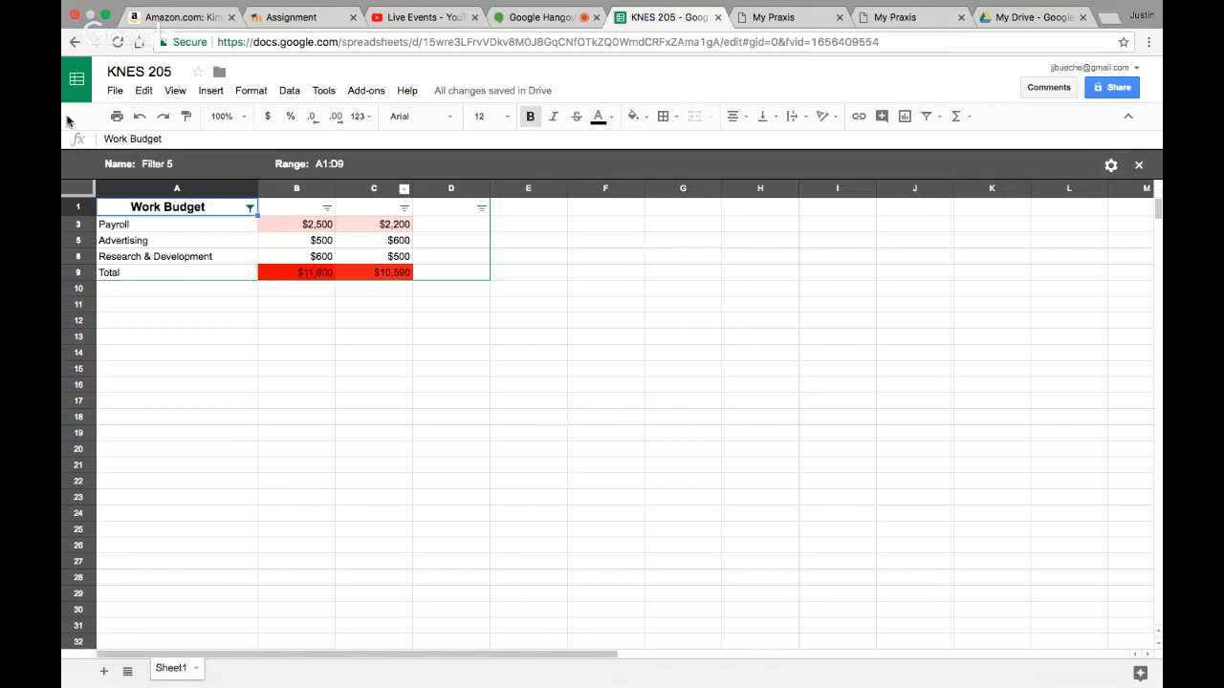
Close the filter view to return to the full work budget table.
{"action": "double_click", "coordinate": [109, 138]}
{"action": "left_click", "coordinate": [719, 302]}
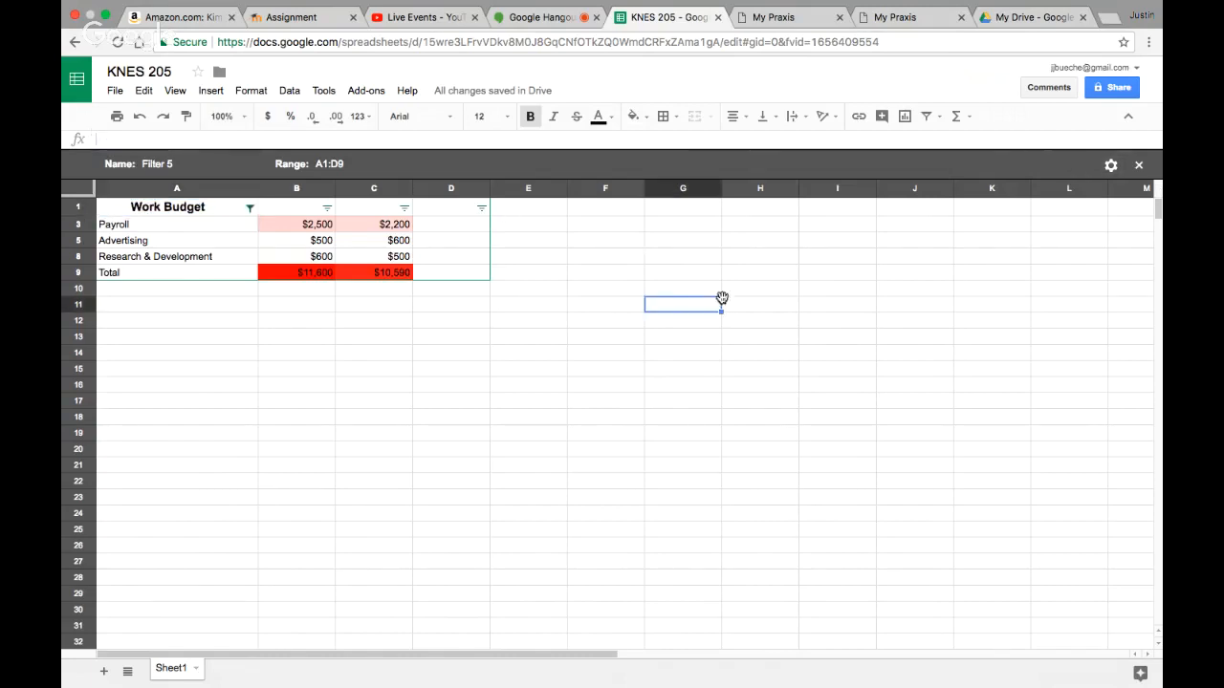
{"action": "left_click", "coordinate": [1138, 165]}
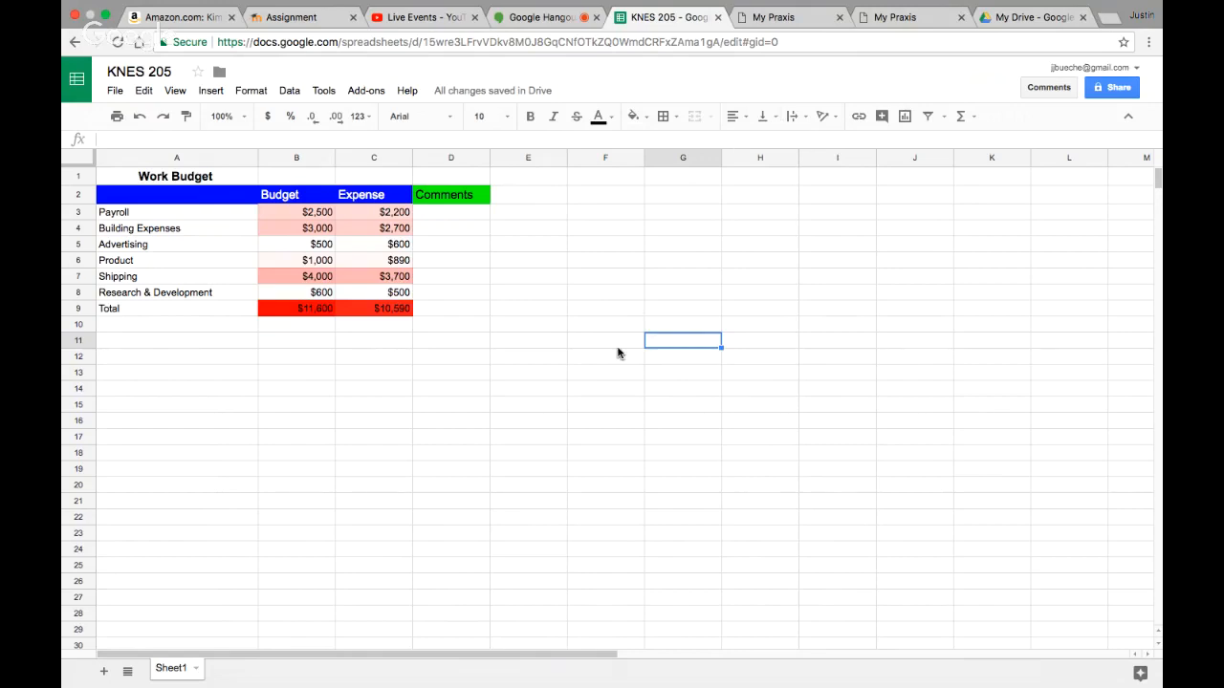
Examine the sharing dialog's access levels for invited people and close it without adding anyone.
{"action": "left_click", "coordinate": [1106, 95]}
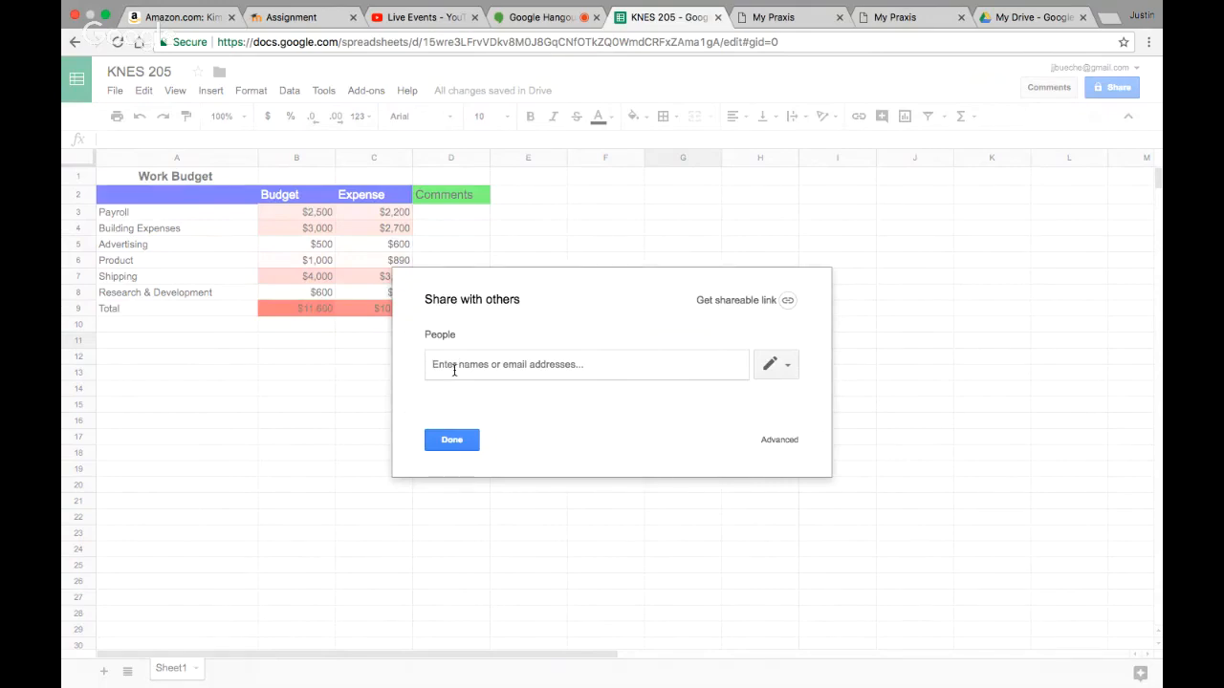
{"action": "left_click", "coordinate": [773, 365]}
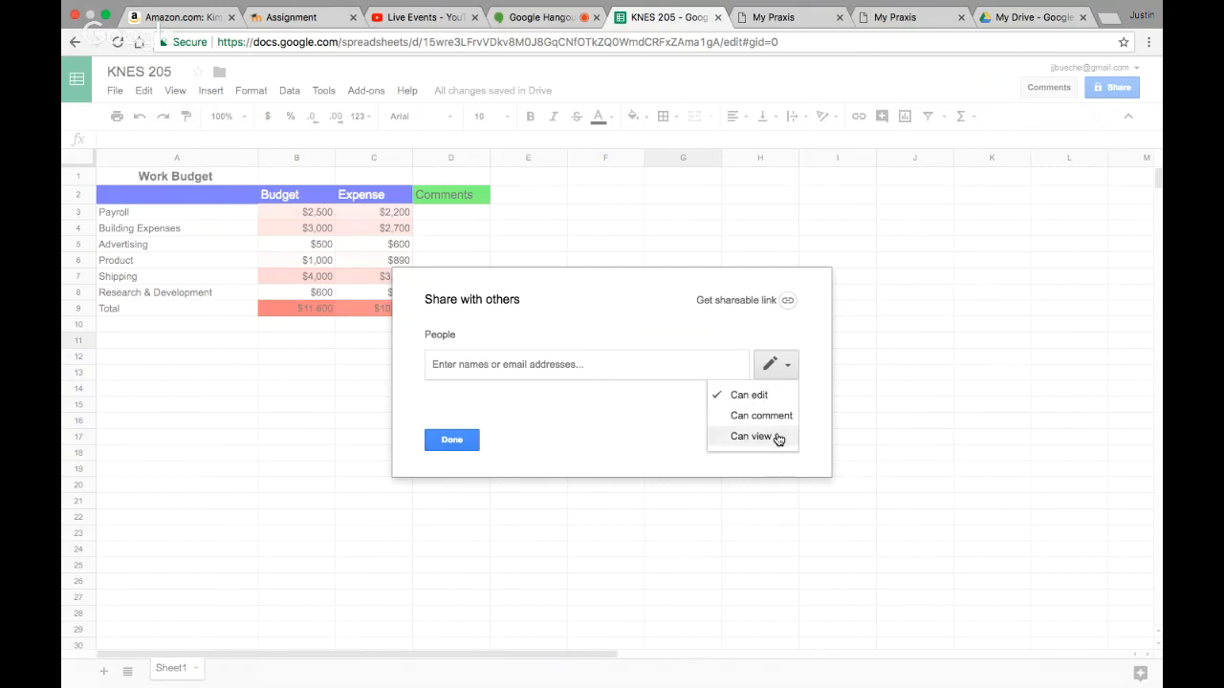
{"action": "left_click", "coordinate": [672, 441]}
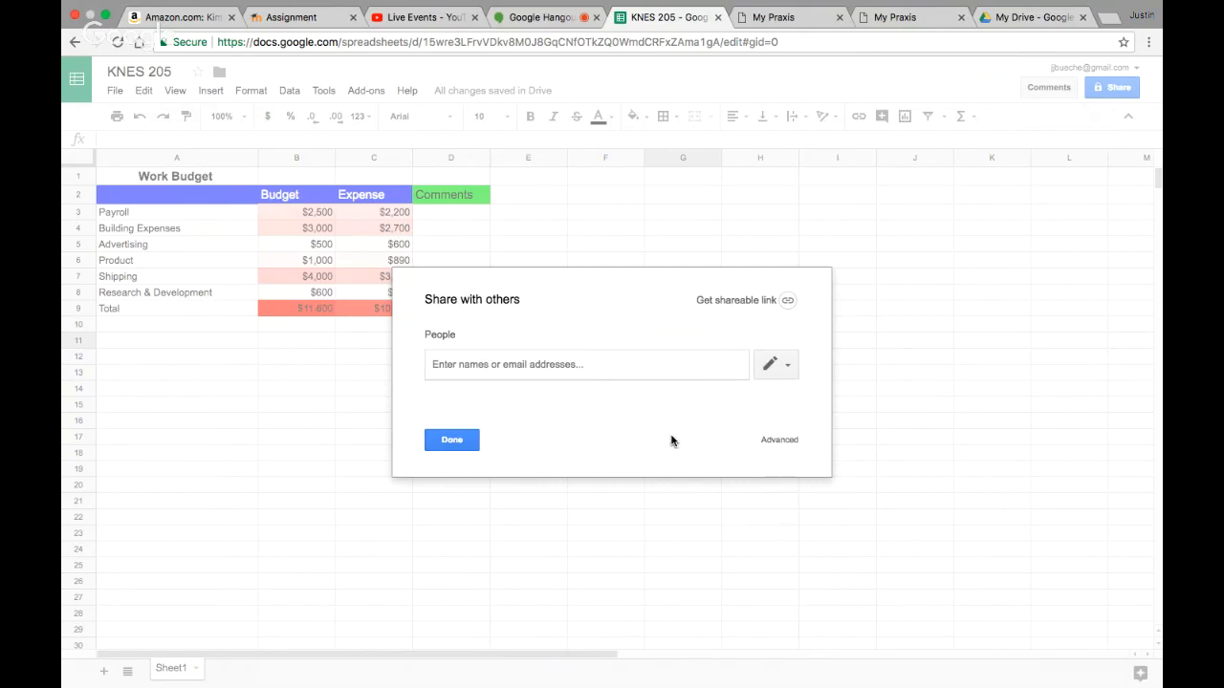
{"action": "left_click", "coordinate": [458, 443]}
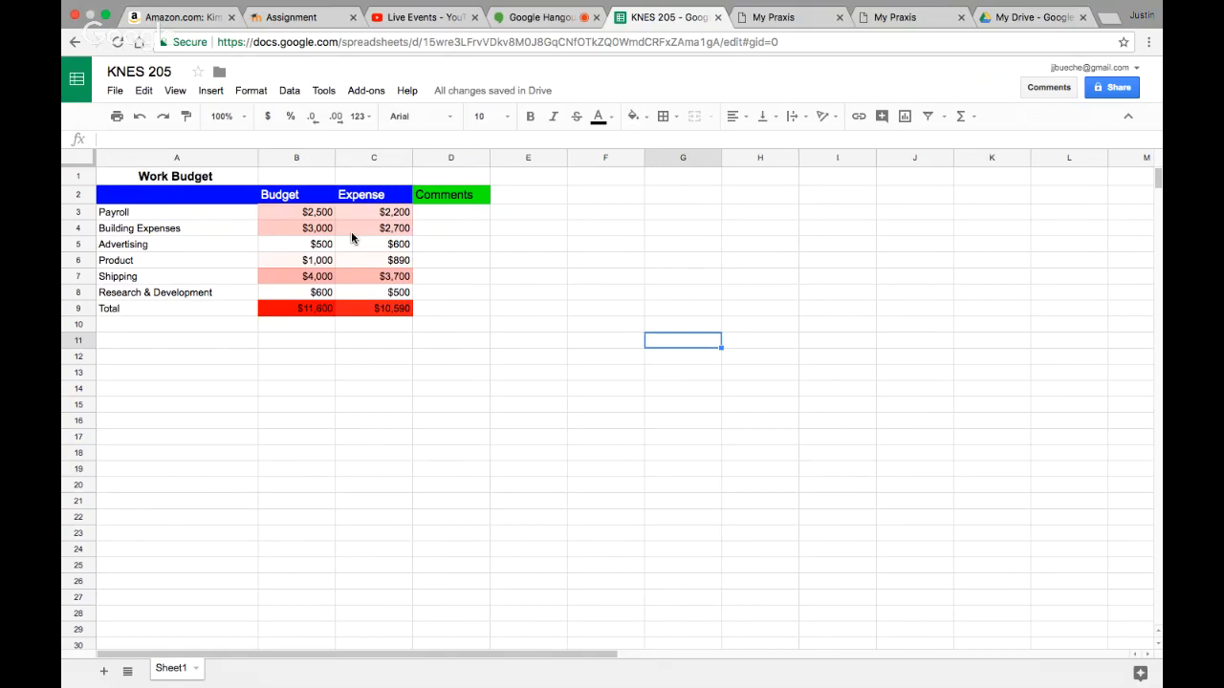
{"action": "left_click", "coordinate": [138, 178]}
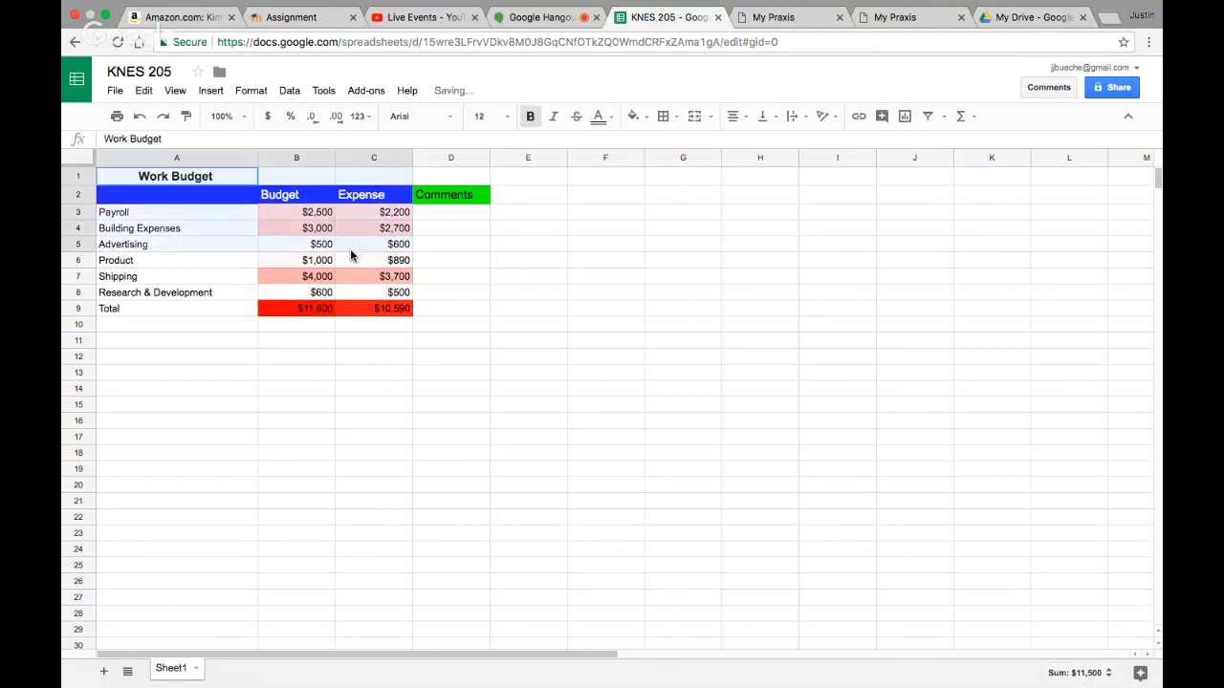
{"action": "left_click_drag", "start_coordinate": [350, 248], "coordinate": [402, 307]}
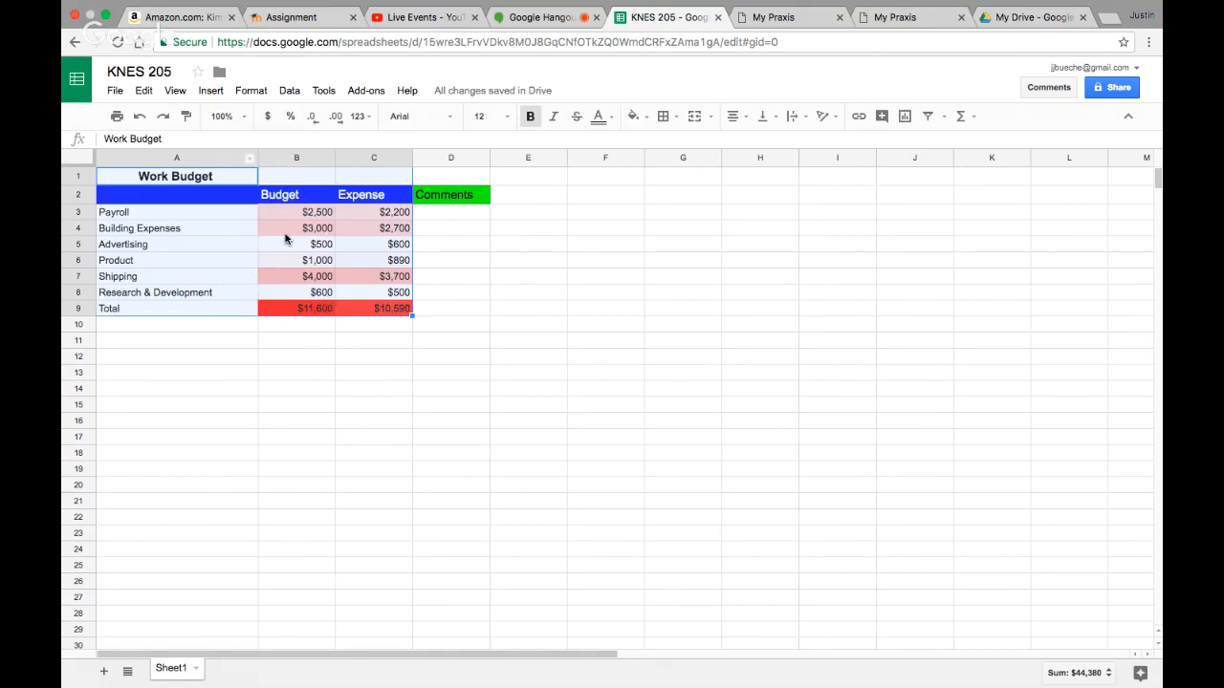
{"action": "left_click", "coordinate": [828, 308]}
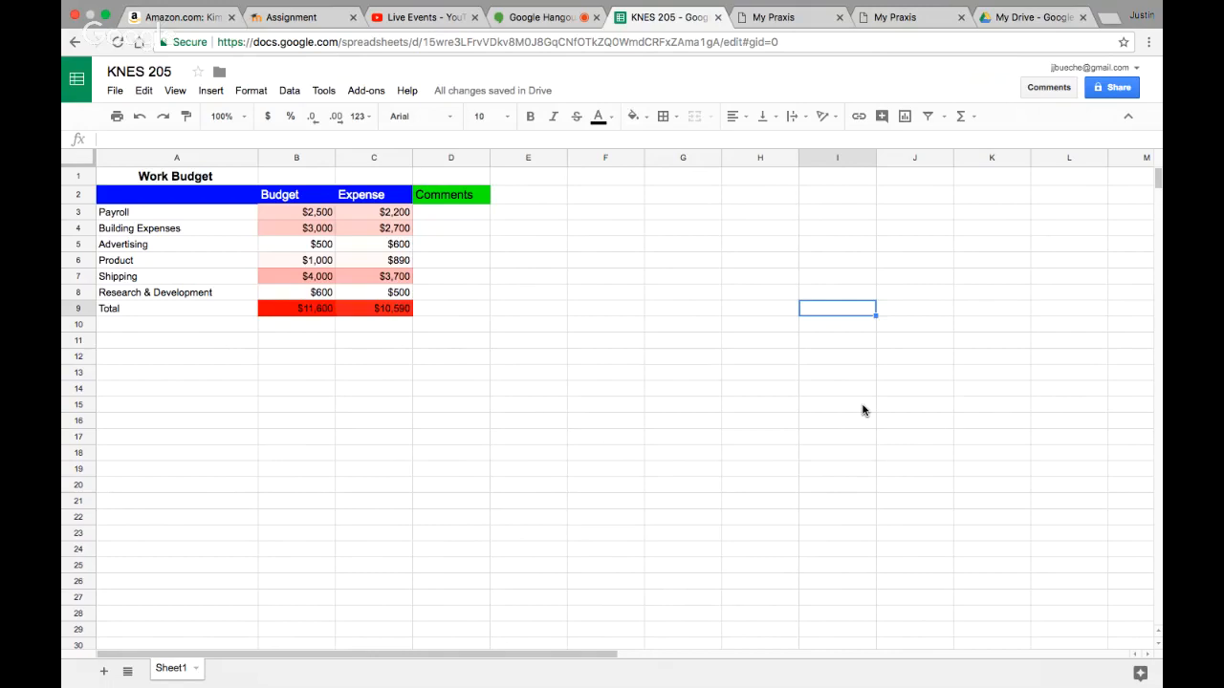
Return to the Sheets home screen, browse the full template gallery and create a spreadsheet from the Monthly budget template.
{"action": "left_click", "coordinate": [75, 98]}
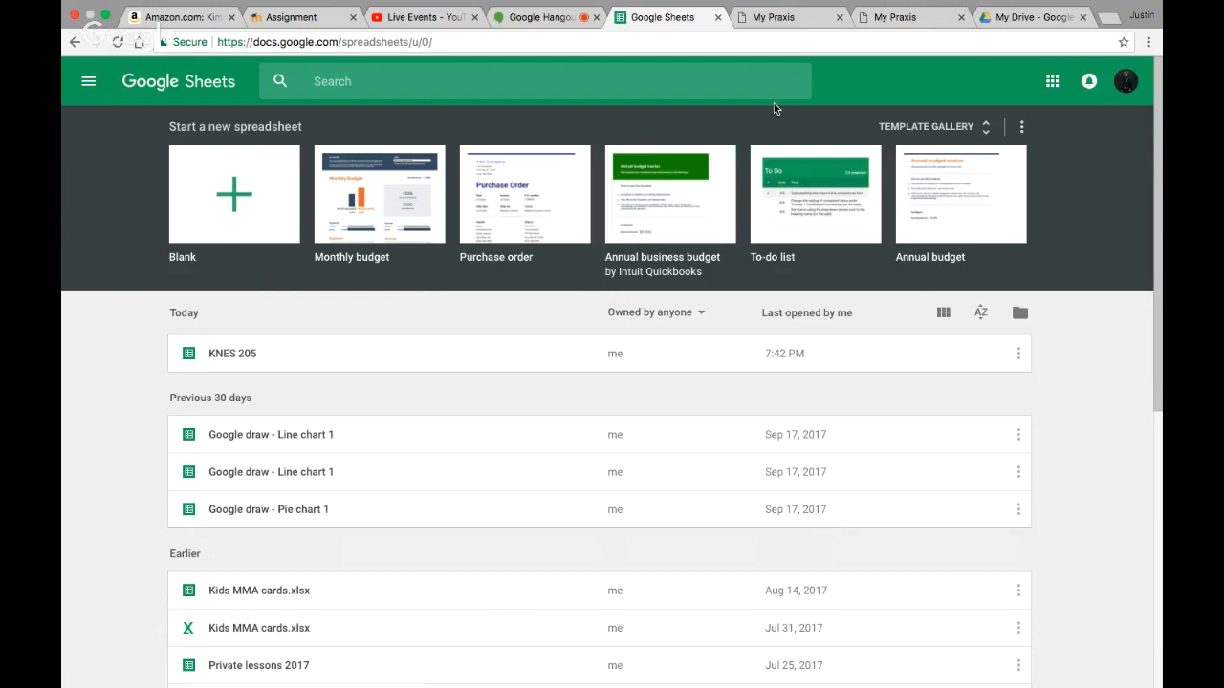
{"action": "left_click", "coordinate": [951, 129]}
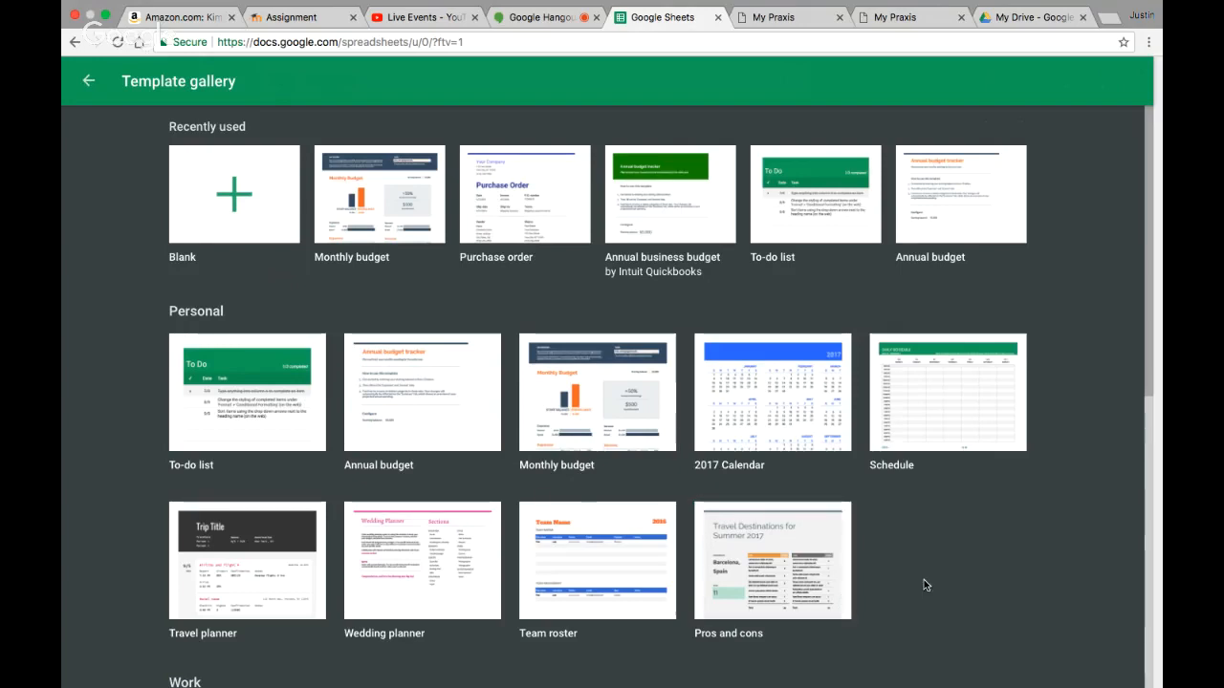
{"action": "scroll", "coordinate": [924, 579], "scroll_direction": "down", "scroll_amount": 2}
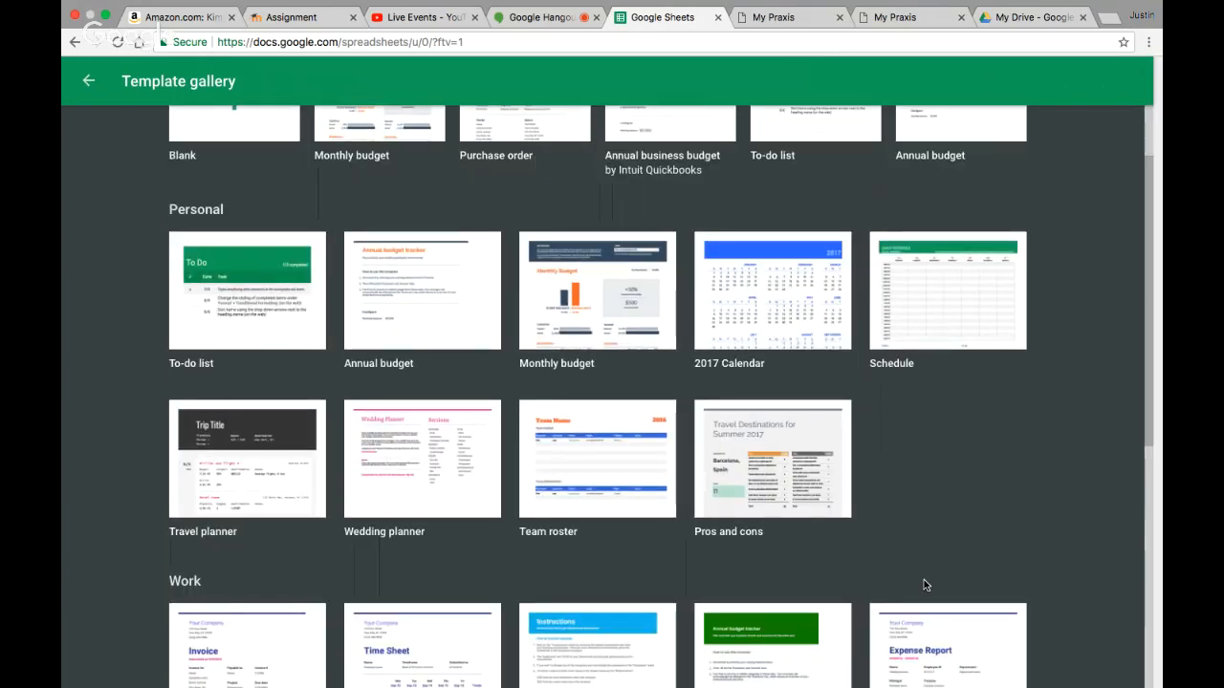
{"action": "scroll", "coordinate": [924, 579], "scroll_direction": "down", "scroll_amount": 5}
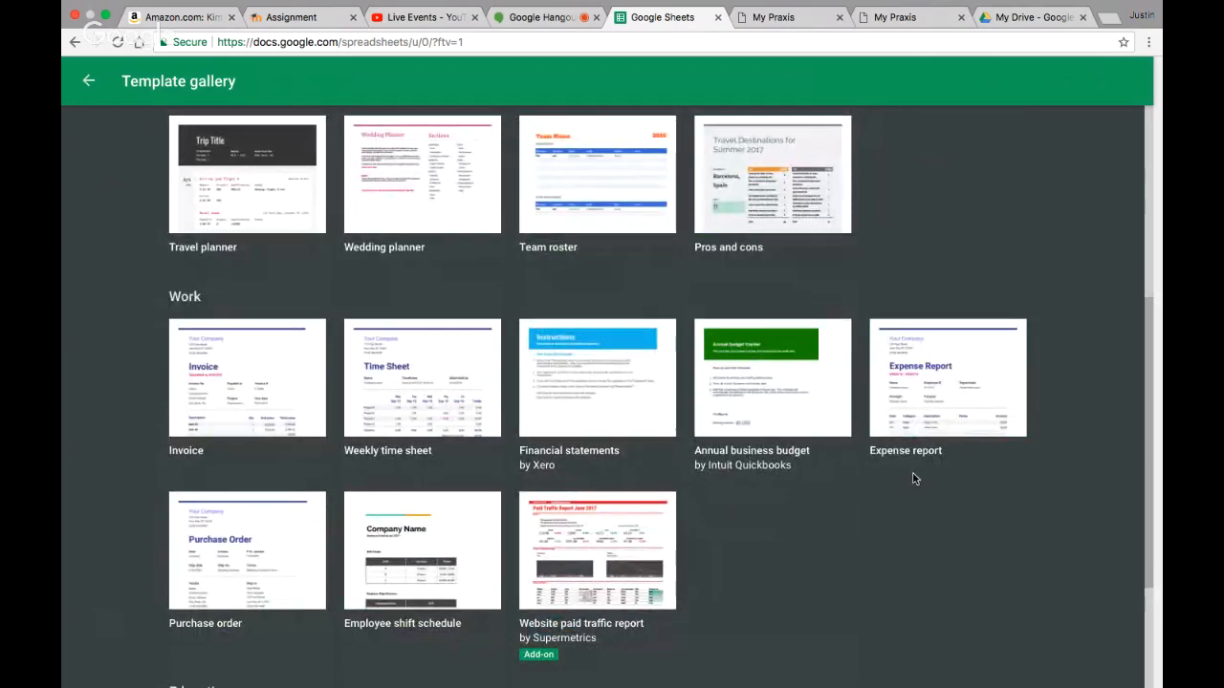
{"action": "scroll", "coordinate": [914, 478], "scroll_direction": "down", "scroll_amount": 1}
{"action": "scroll", "coordinate": [914, 478], "scroll_direction": "down", "scroll_amount": 3}
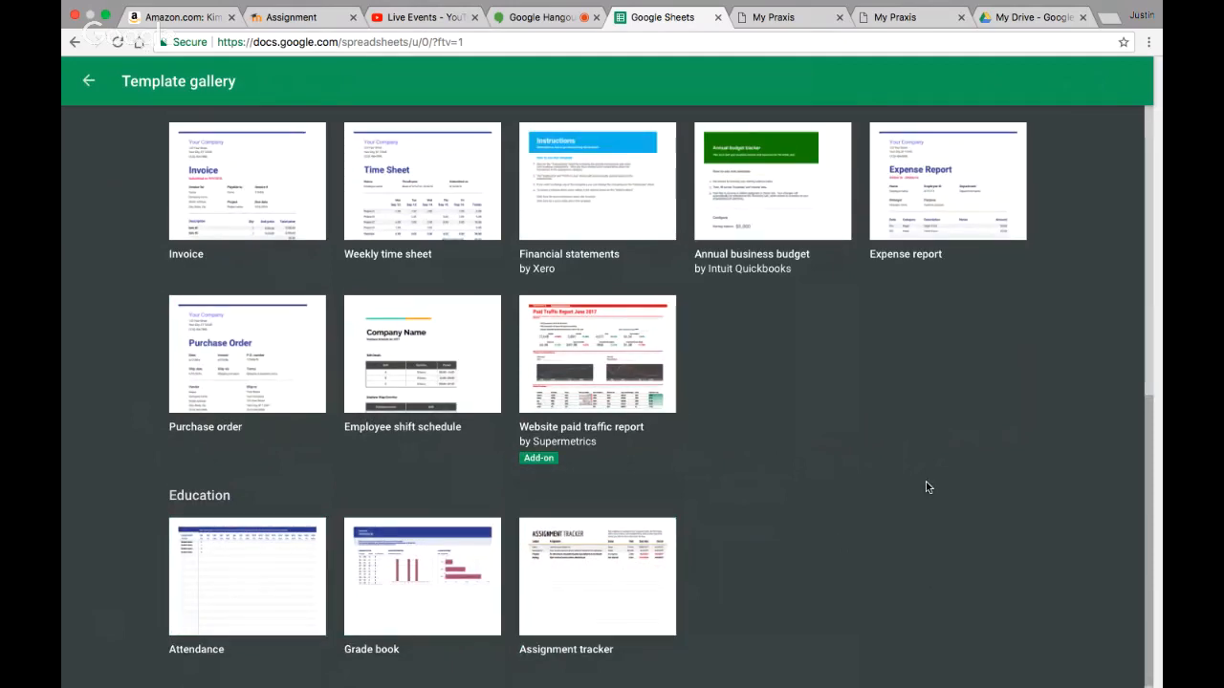
{"action": "scroll", "coordinate": [927, 487], "scroll_direction": "up", "scroll_amount": 10}
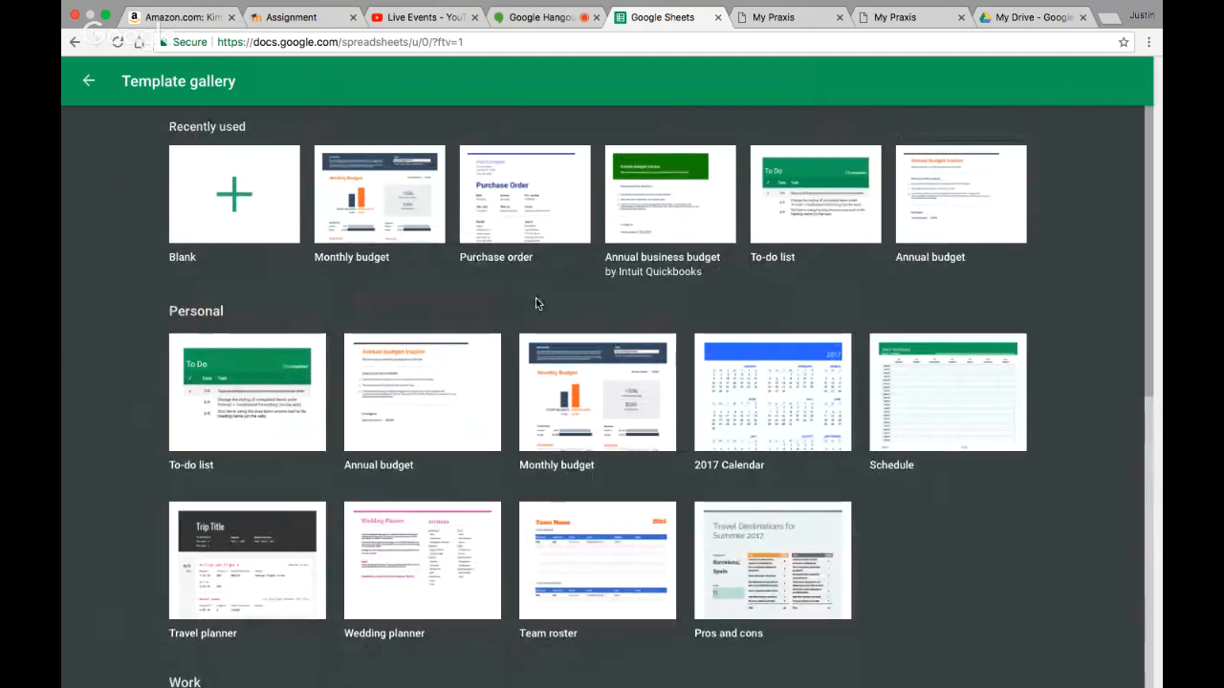
{"action": "left_click", "coordinate": [402, 219]}
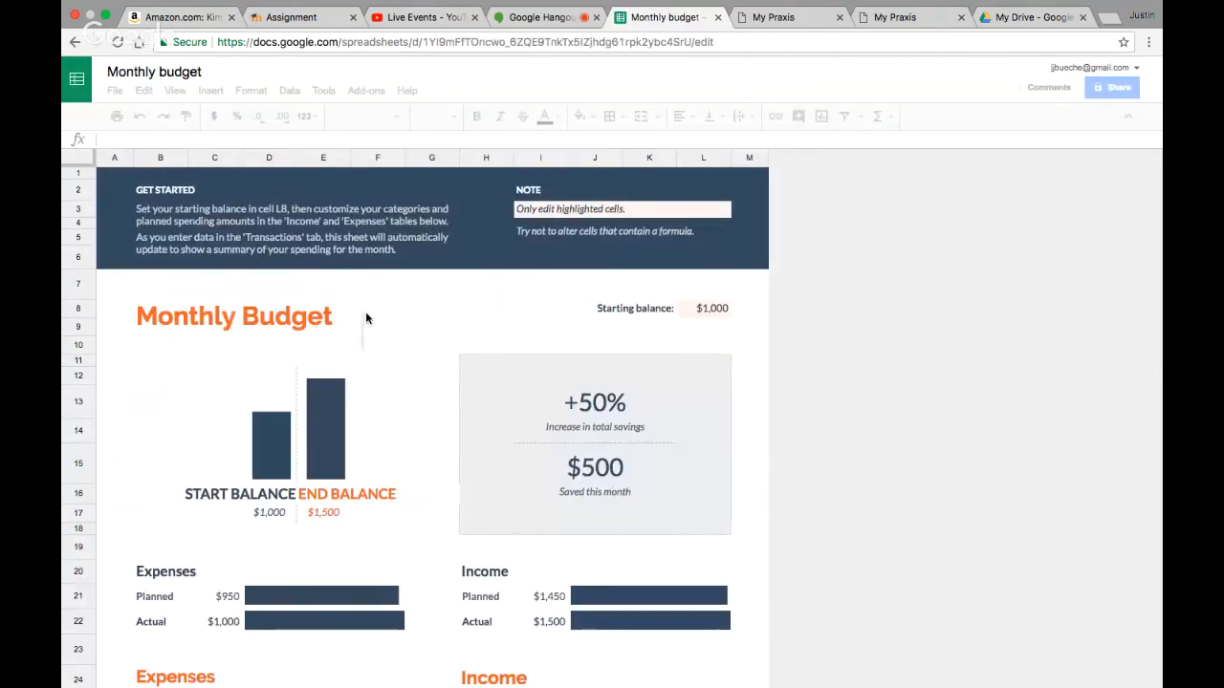
Set the Starting balance in cell L8 of the Summary sheet to 5000.
{"action": "scroll", "coordinate": [325, 364], "scroll_direction": "down", "scroll_amount": 2}
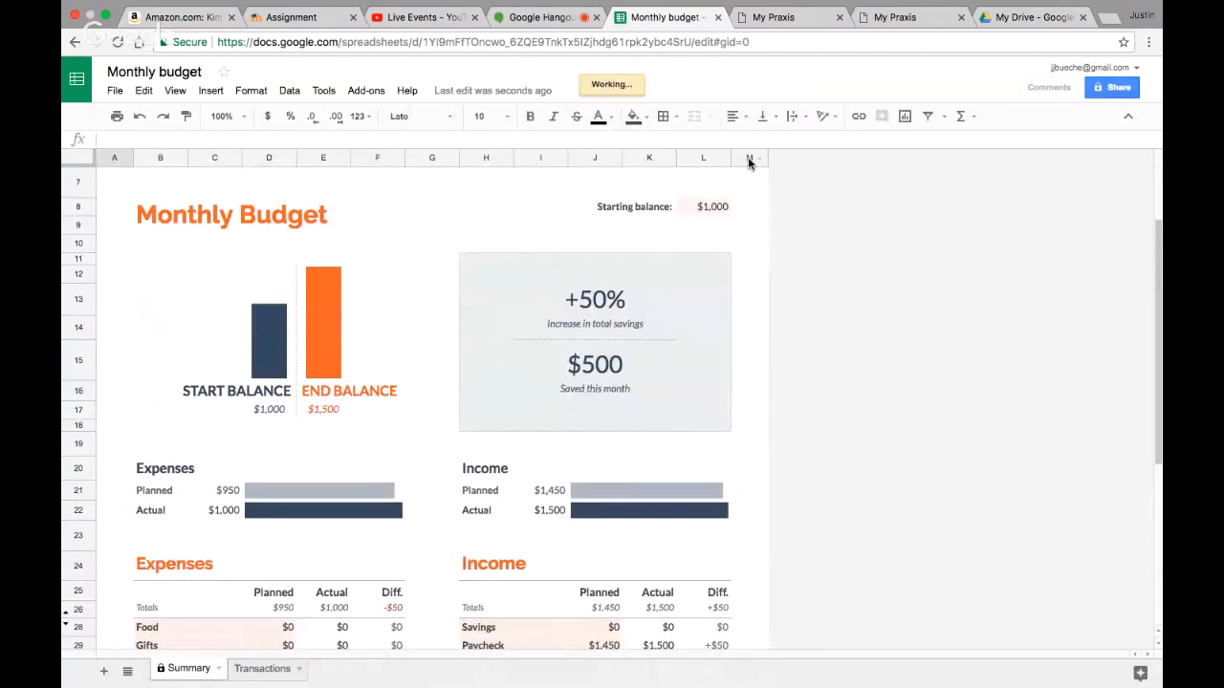
{"action": "left_click", "coordinate": [706, 211]}
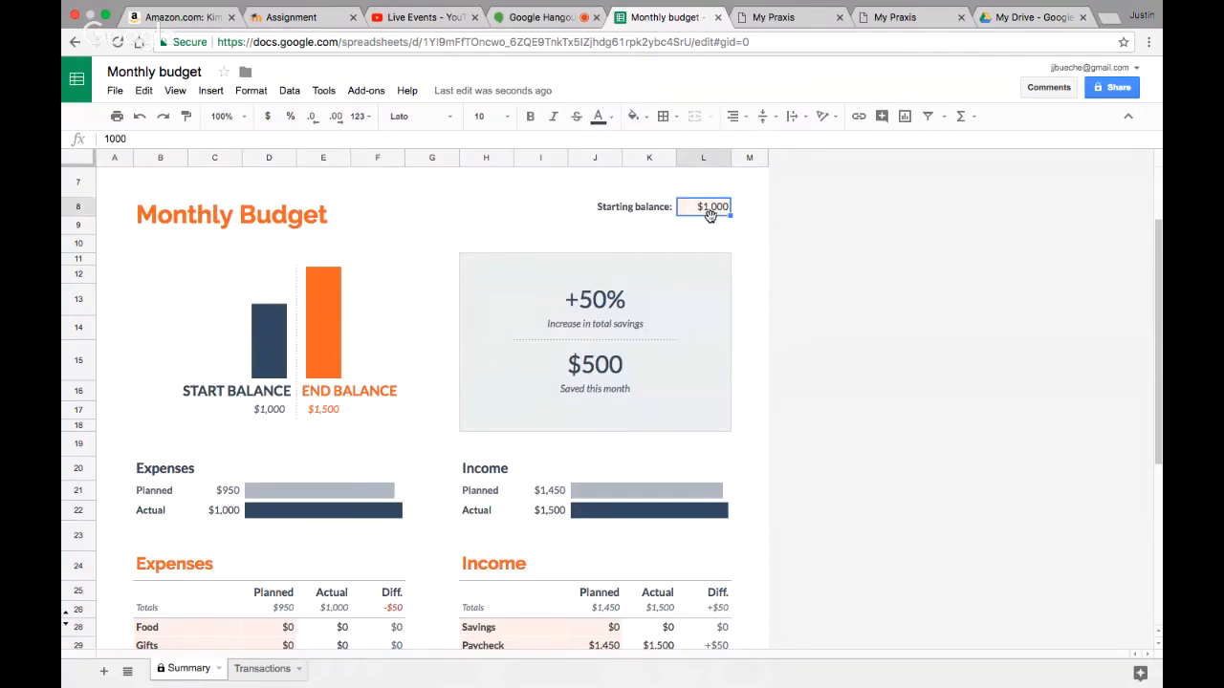
{"action": "key", "text": "Delete"}
{"action": "type", "text": "5000"}
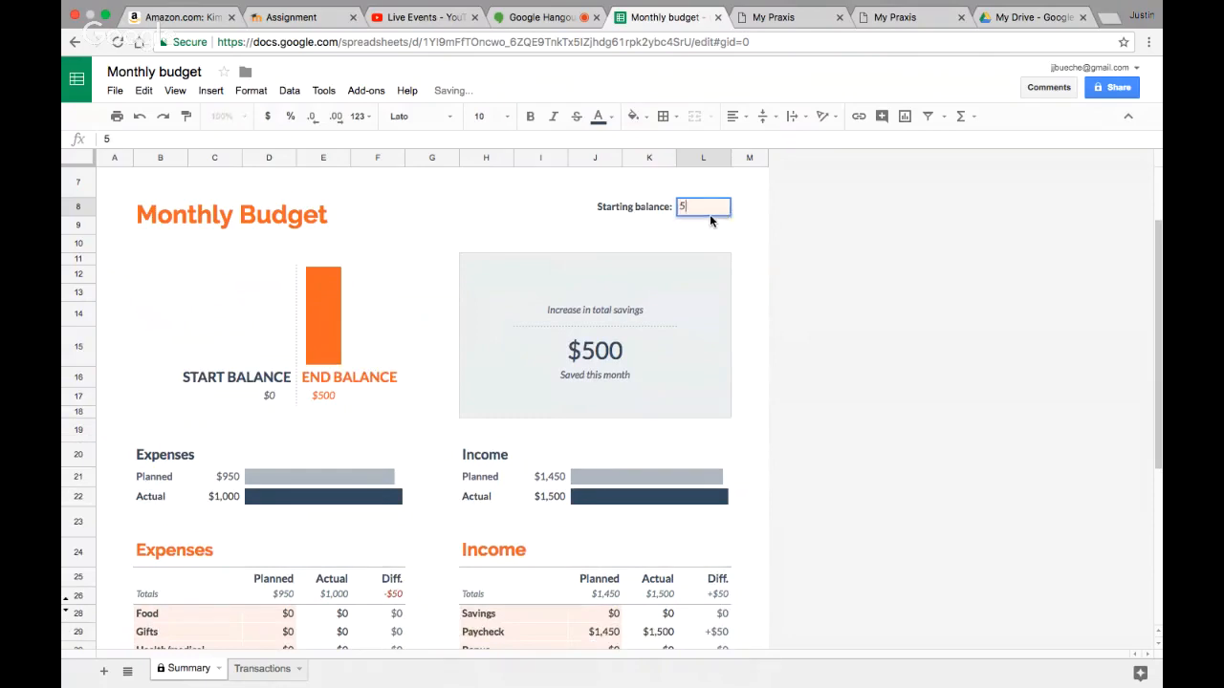
{"action": "left_click", "coordinate": [859, 260]}
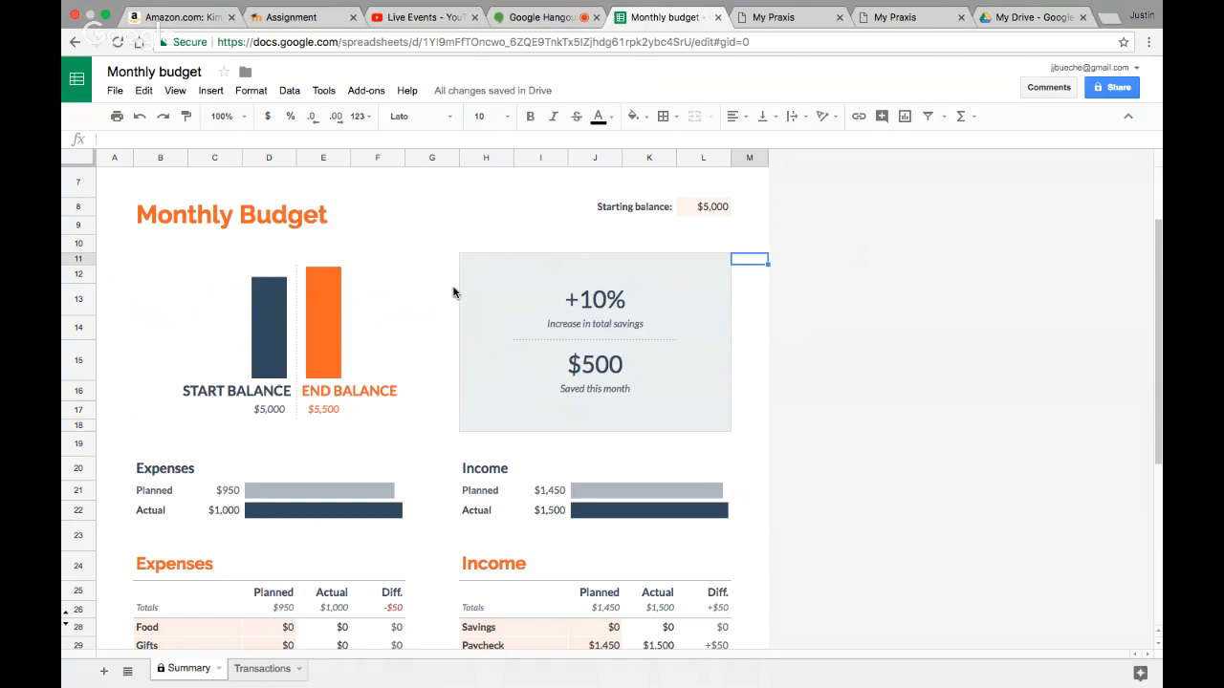
Examine the expense and income entries on the Transactions sheet and the category tables on the Summary sheet.
{"action": "left_click", "coordinate": [246, 670]}
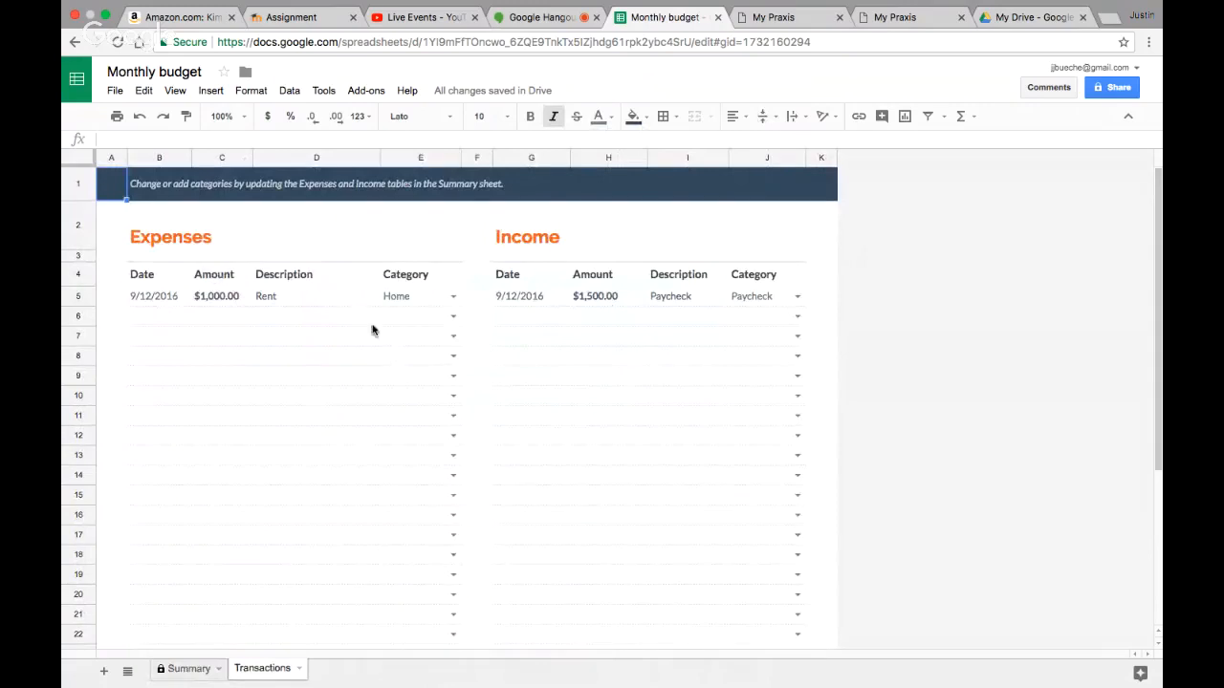
{"action": "left_click", "coordinate": [223, 317]}
{"action": "left_click", "coordinate": [293, 324]}
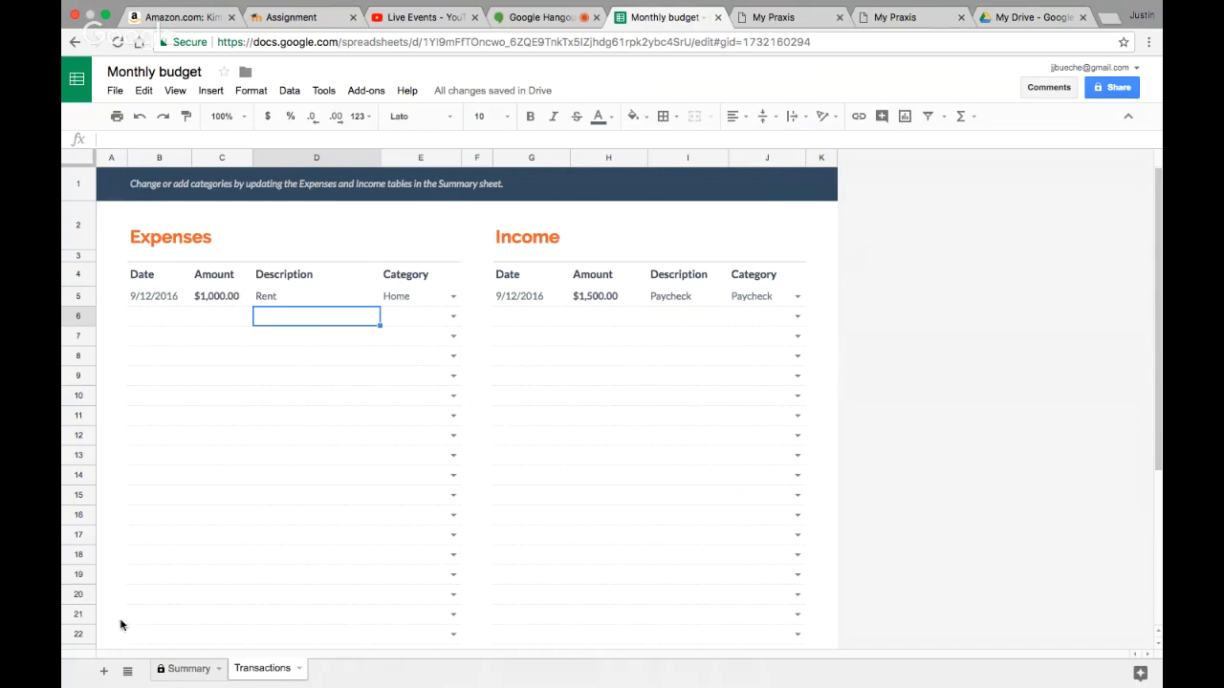
{"action": "left_click", "coordinate": [186, 669]}
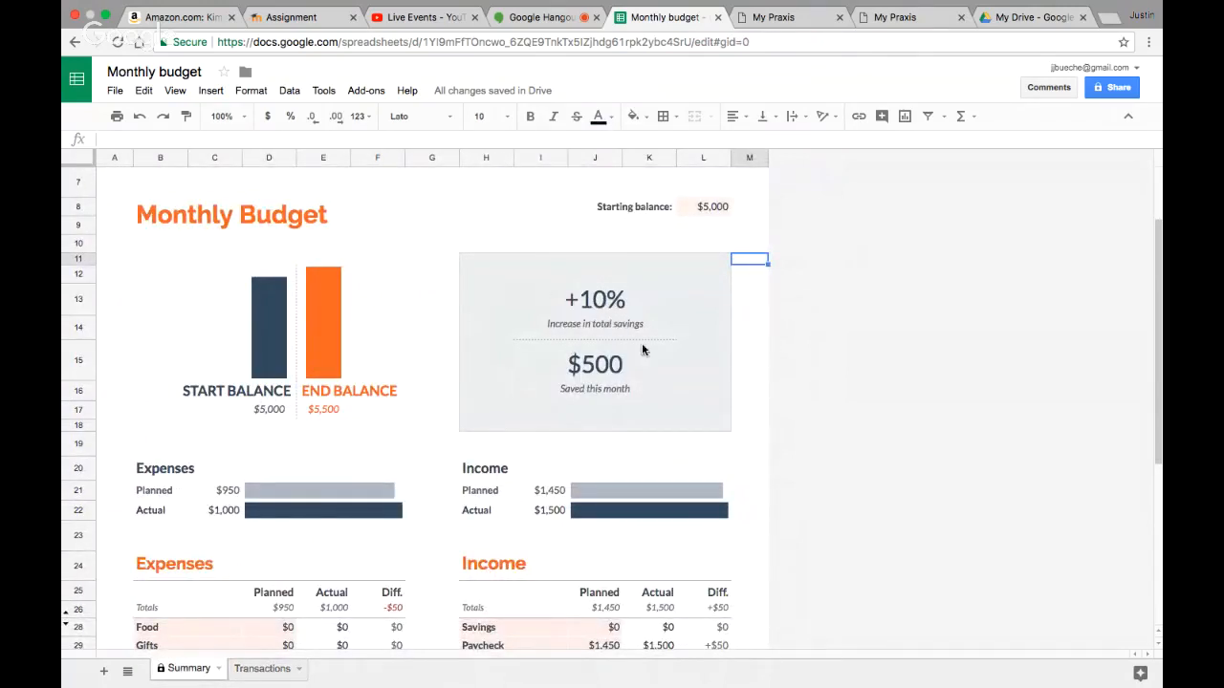
{"action": "scroll", "coordinate": [533, 517], "scroll_direction": "down", "scroll_amount": 1}
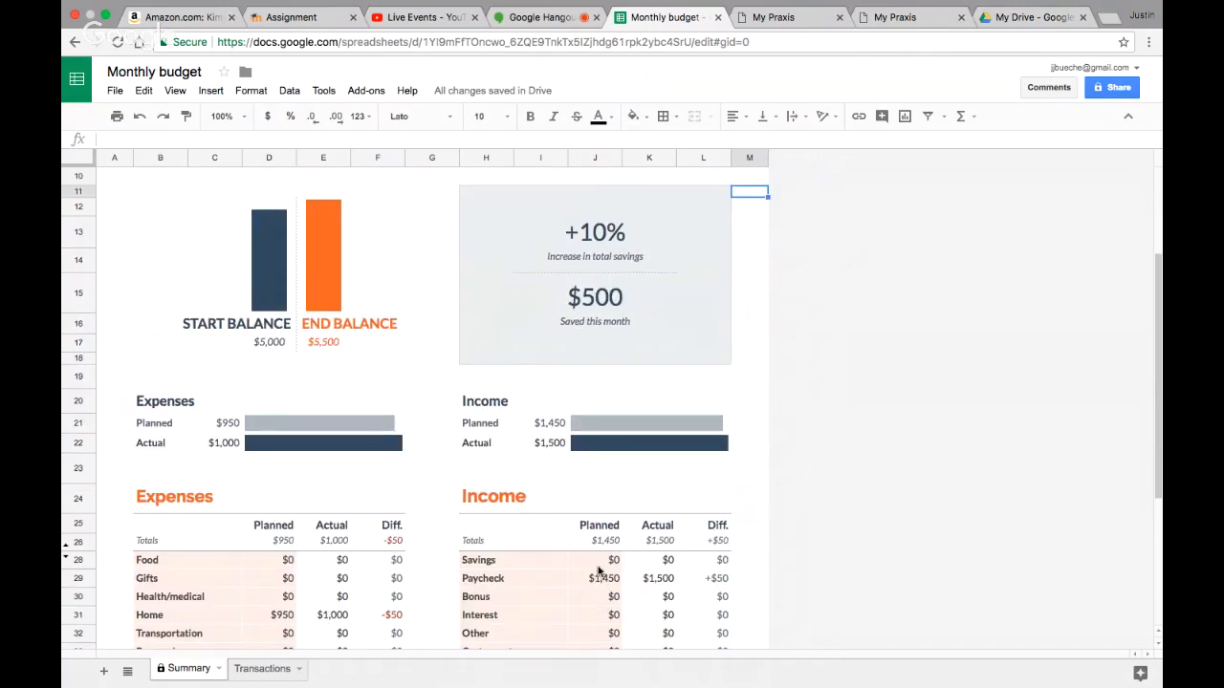
{"action": "scroll", "coordinate": [875, 476], "scroll_direction": "down", "scroll_amount": 5}
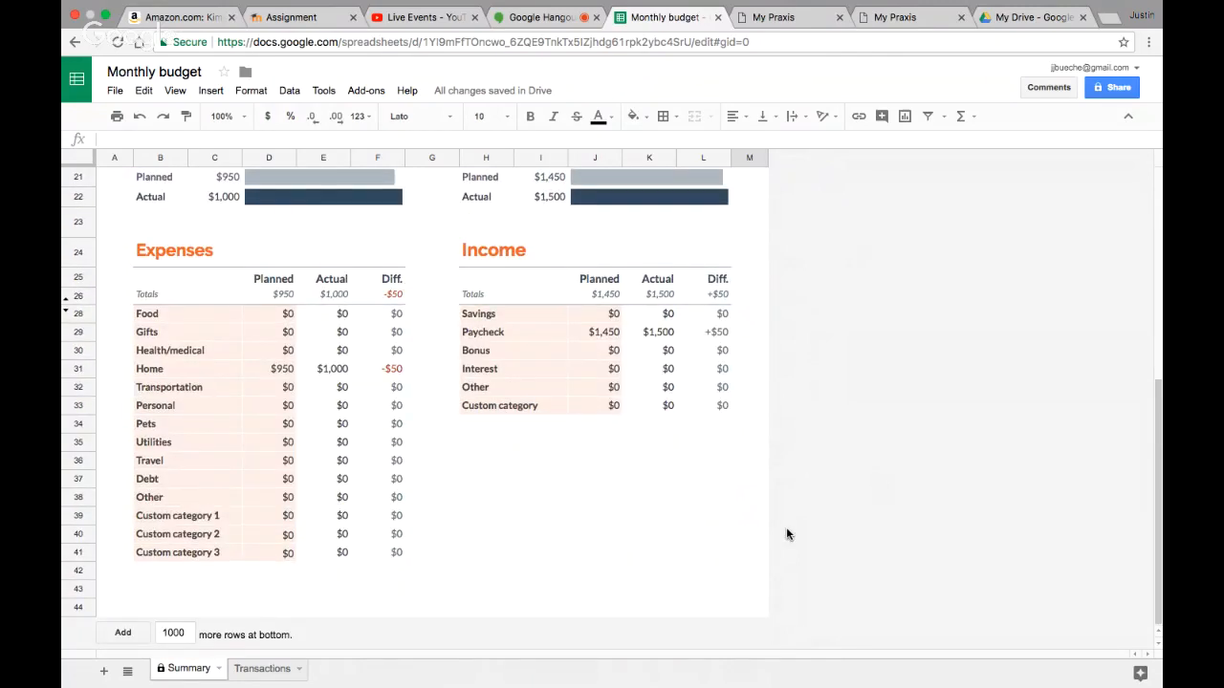
{"action": "scroll", "coordinate": [636, 225], "scroll_direction": "up", "scroll_amount": 10}
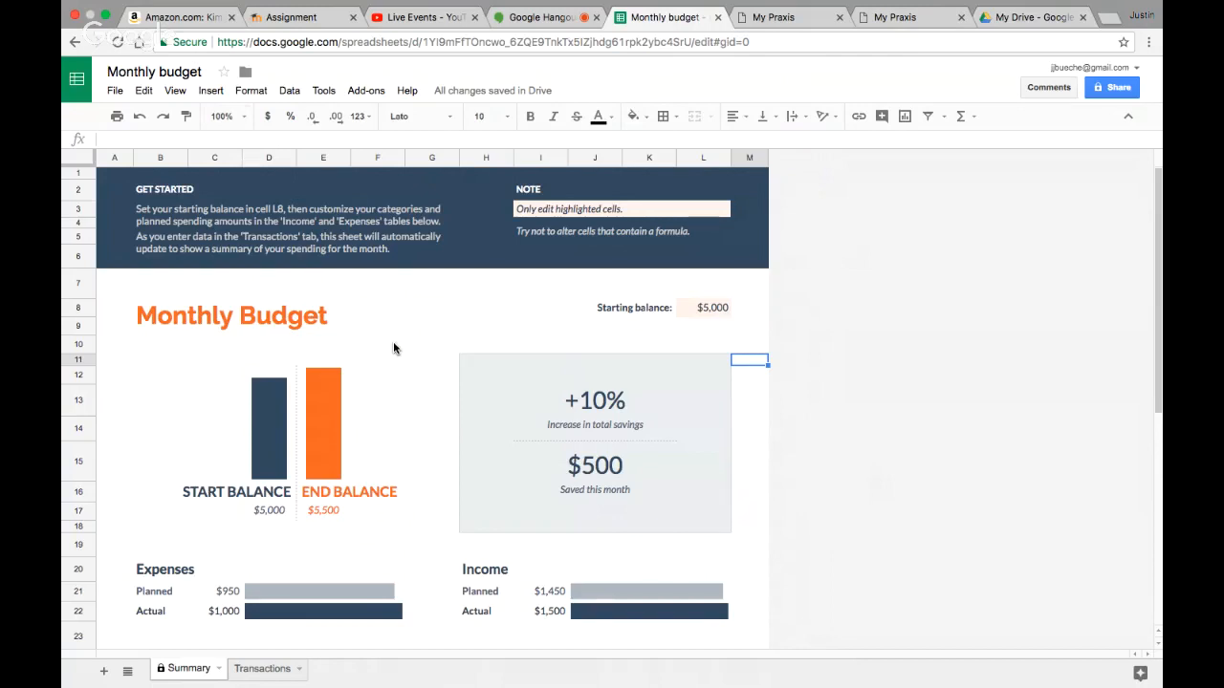
Switch to the Google Hangouts broadcast page in the browser.
{"action": "left_click", "coordinate": [535, 16]}
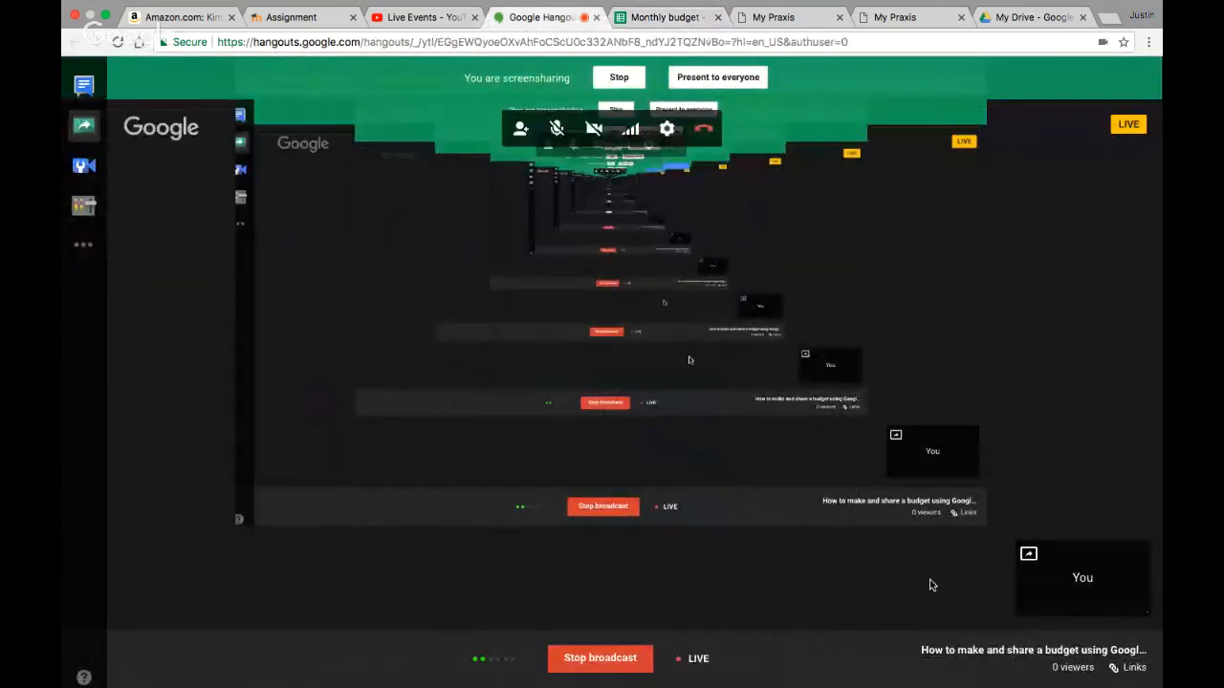